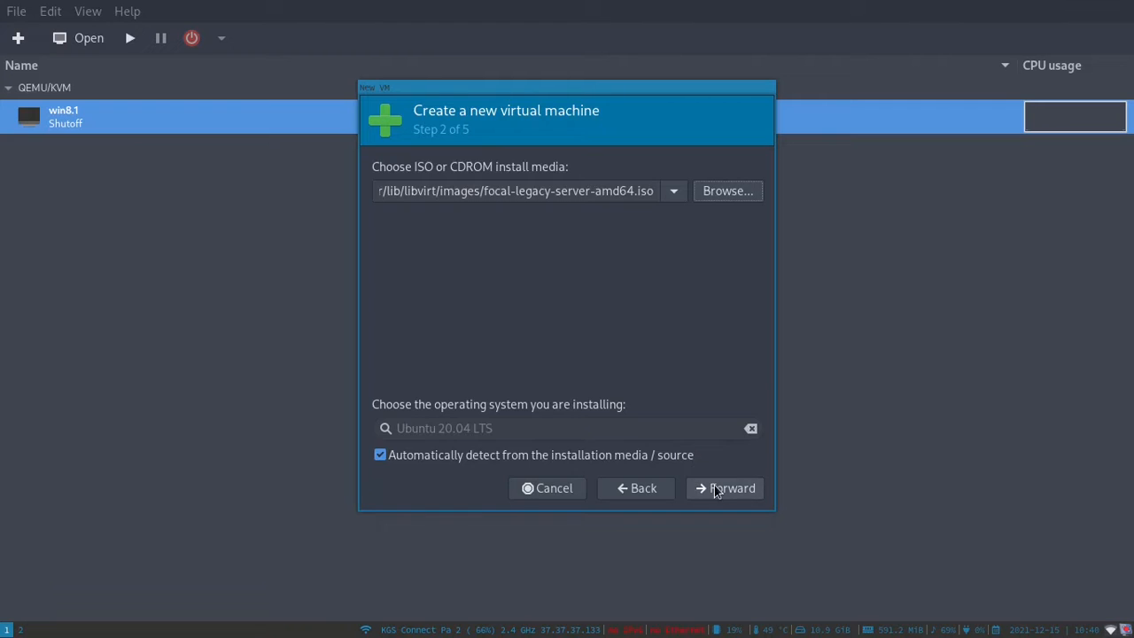
Step: Set the new virtual machine's memory to 1024 MiB and its CPU count to 1
click(716, 488)
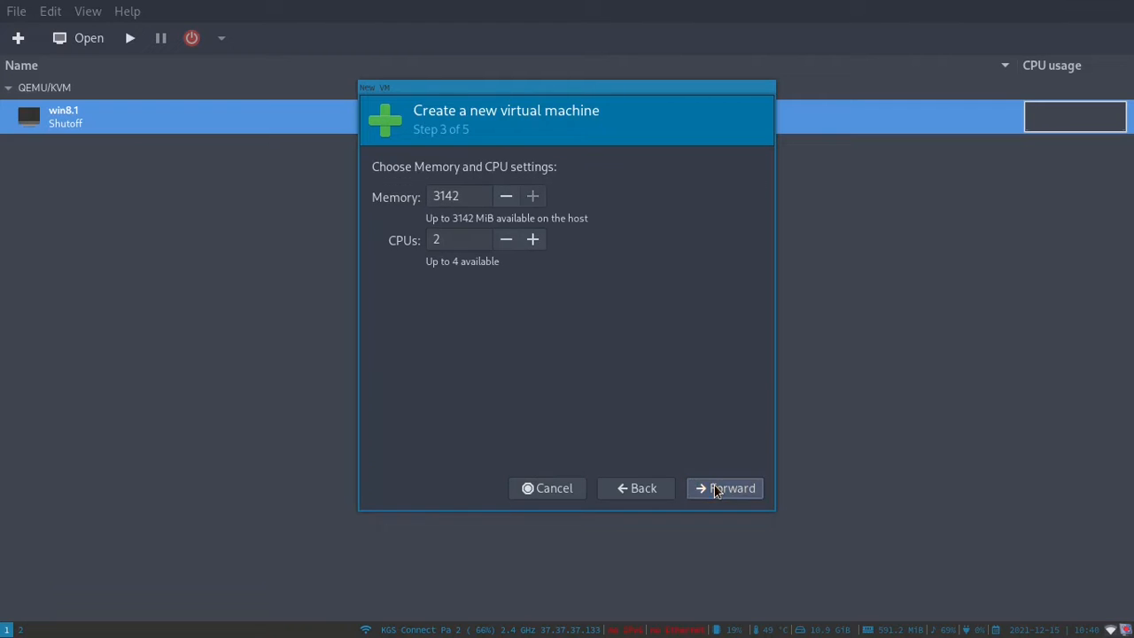
click(477, 200)
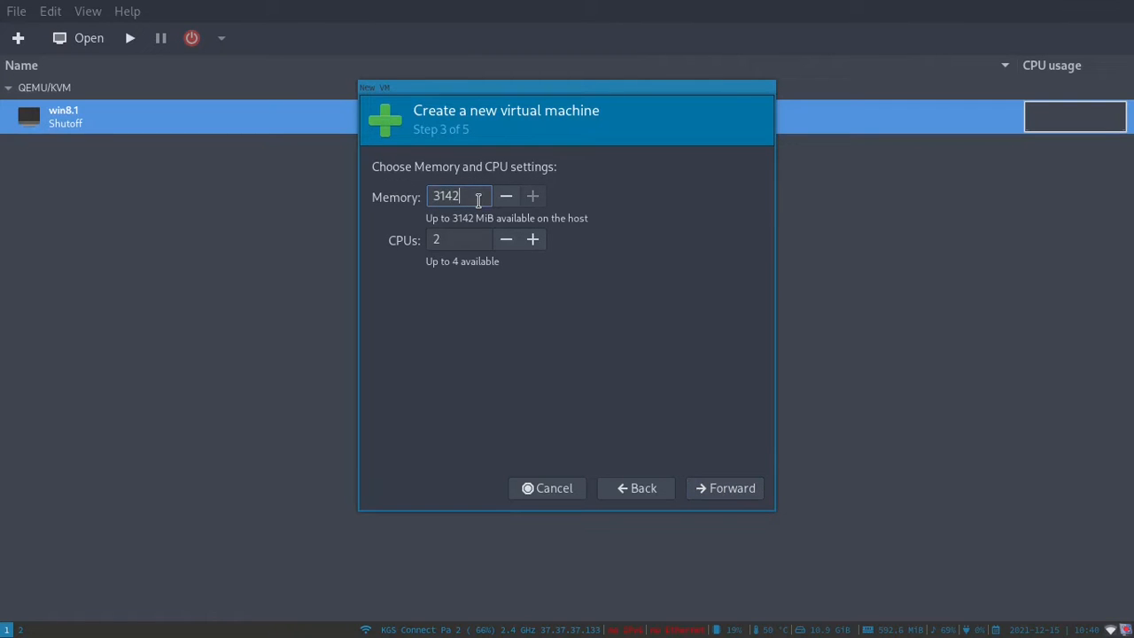
key(BackSpace)
key(BackSpace)
key(BackSpace)
key(BackSpace)
text(1024)
click(472, 237)
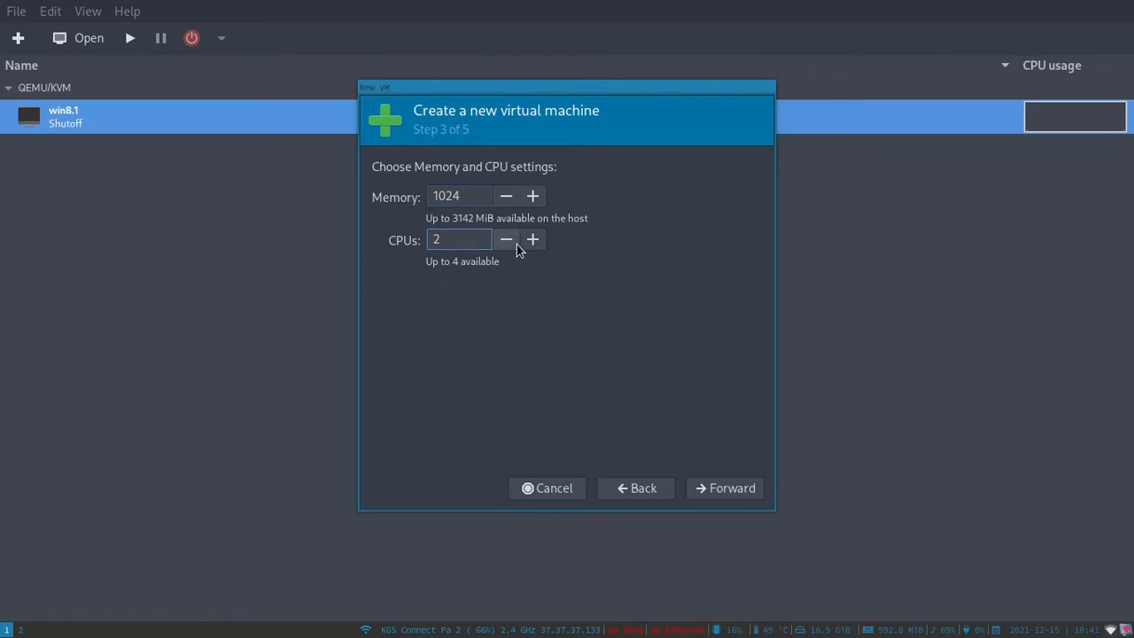
click(518, 248)
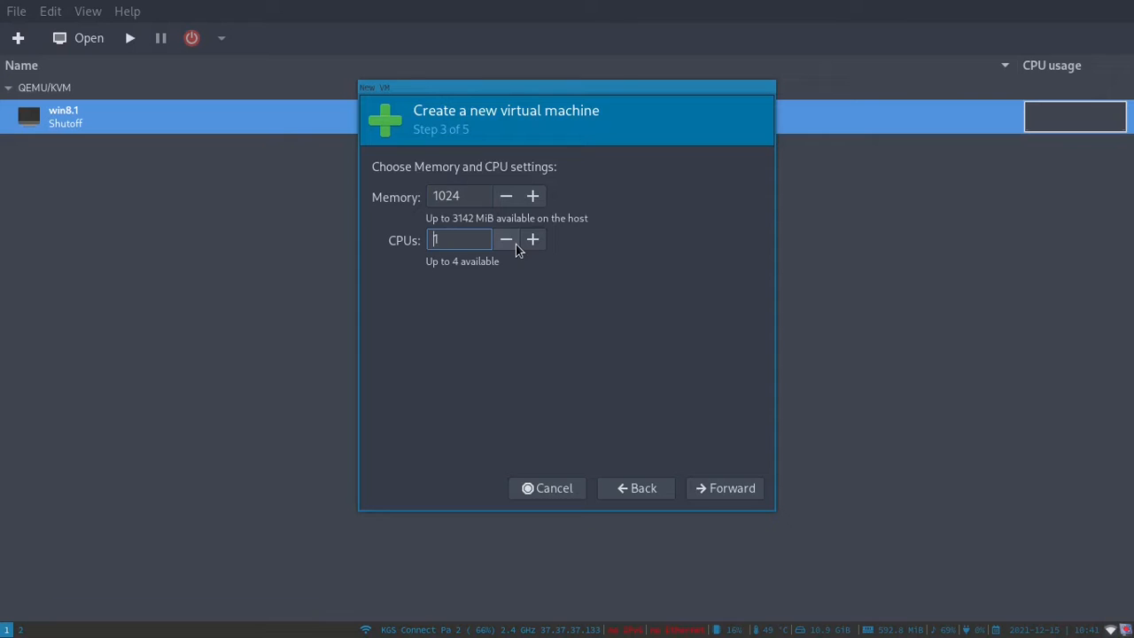
click(720, 491)
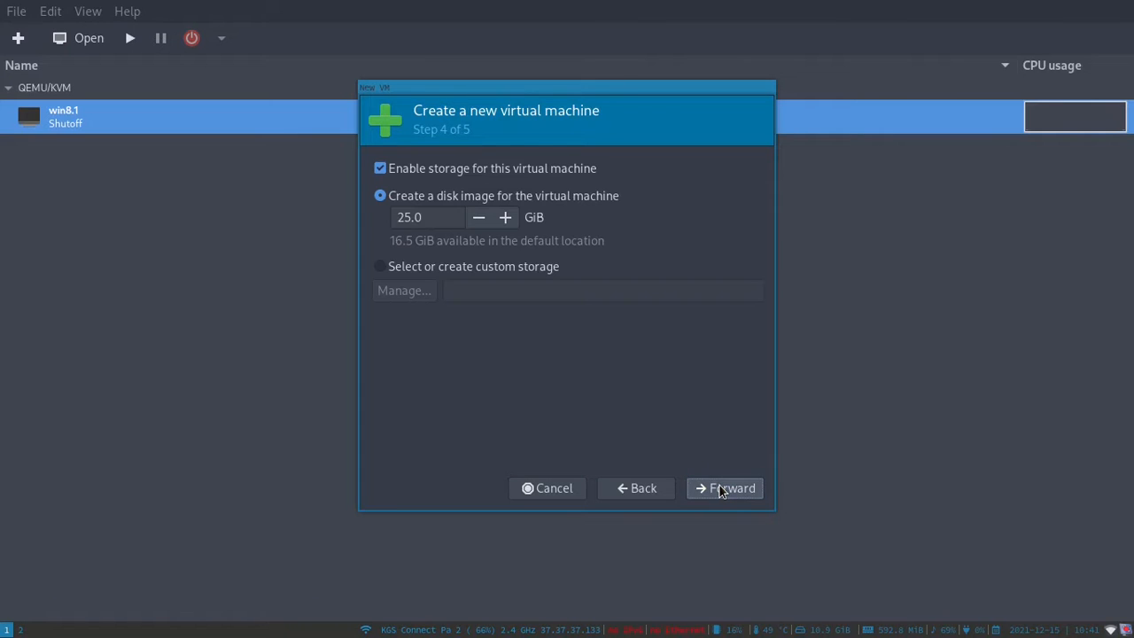
Step: Set the virtual machine's disk image size to 5.0 GiB
click(431, 218)
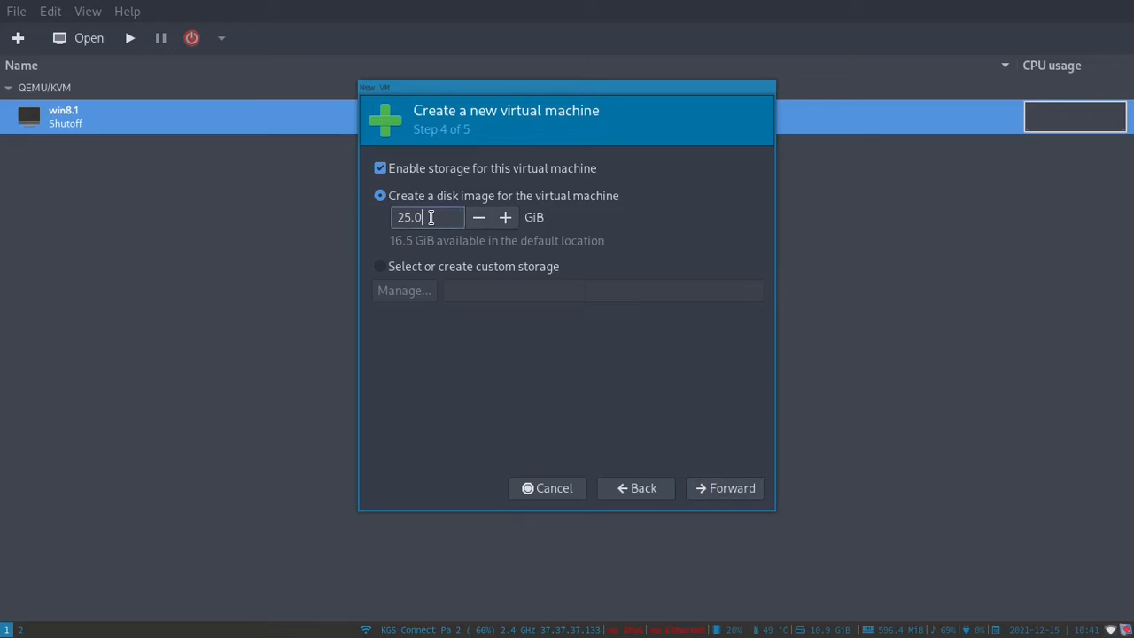
key(Left)
key(Left)
key(Left)
key(BackSpace)
click(719, 492)
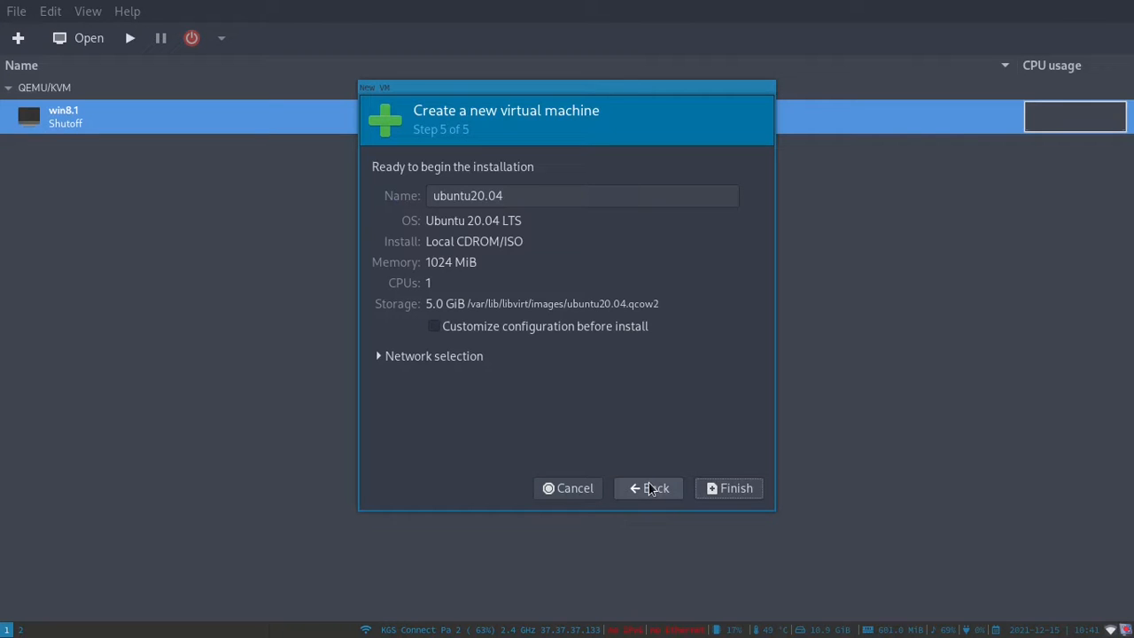
Step: Connect the virtual machine's network to the bridge device virbr0 and finish creating the machine
click(449, 359)
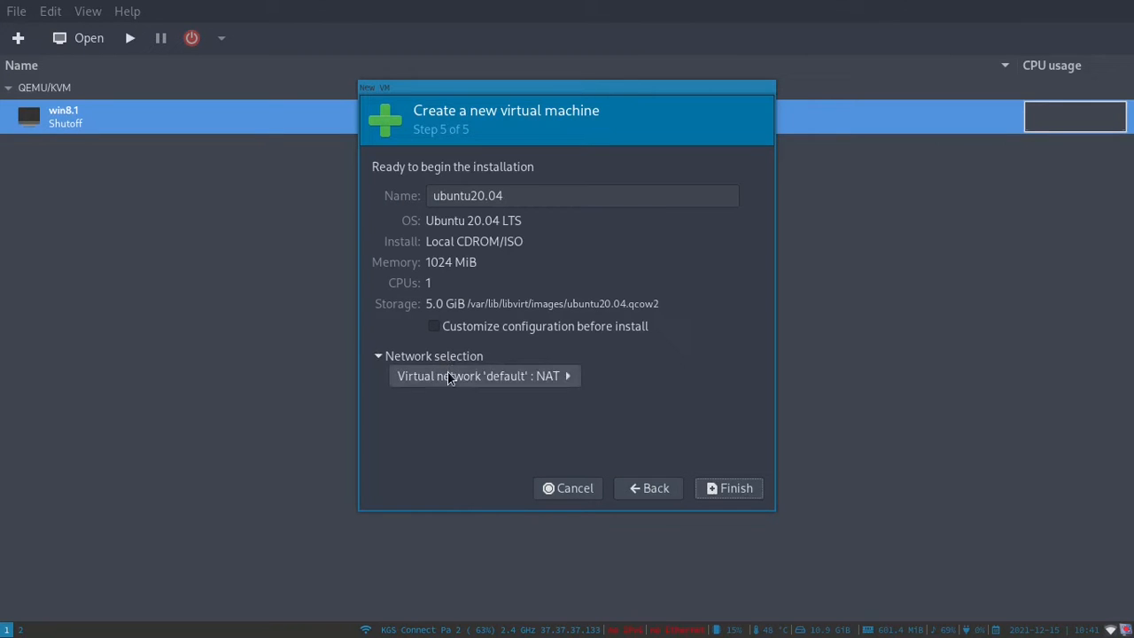
click(449, 375)
click(505, 399)
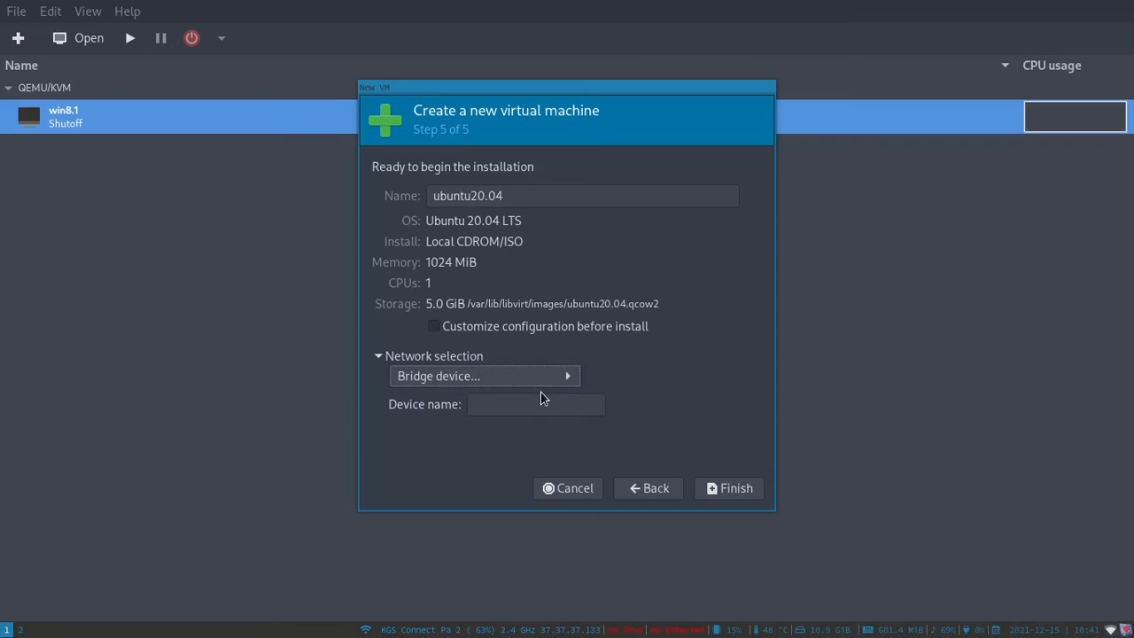
click(582, 407)
text(v)
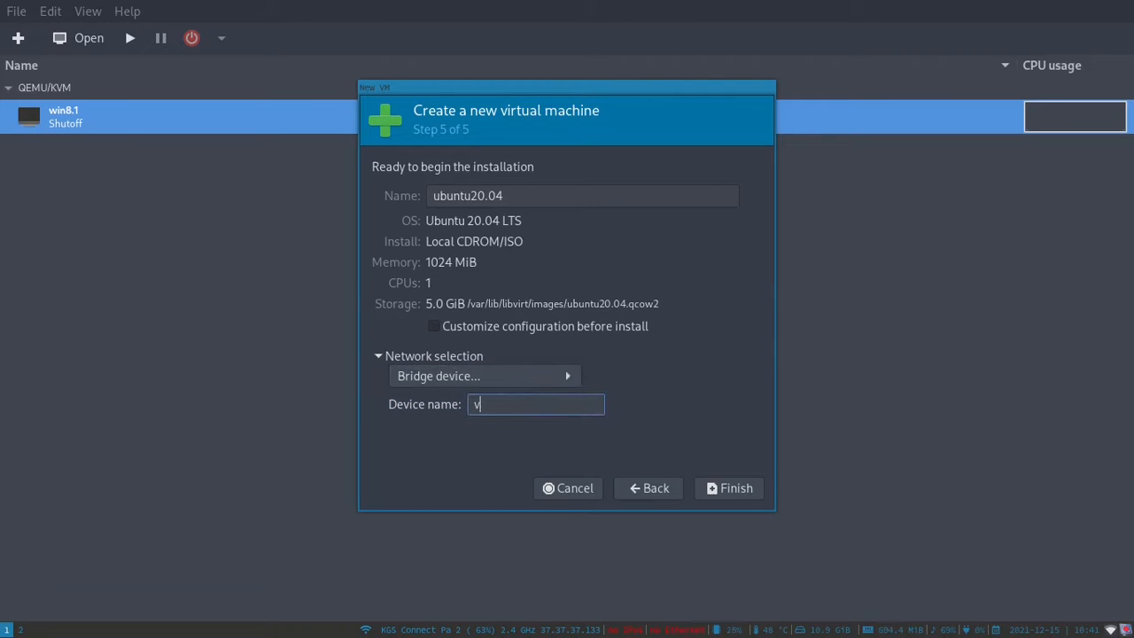
text(irbr0)
click(728, 490)
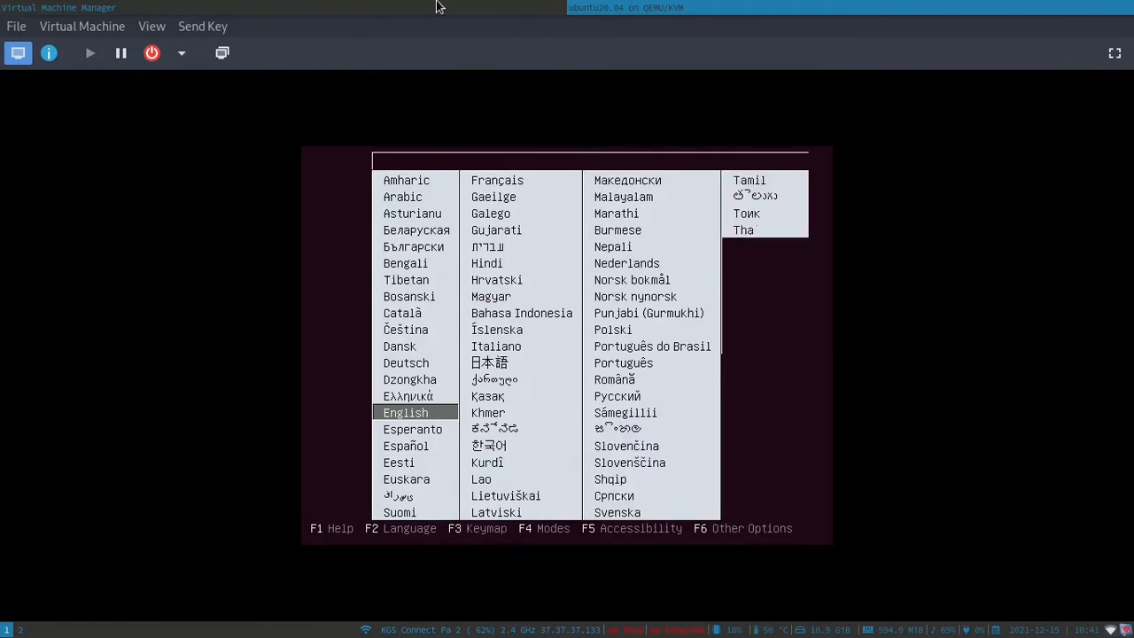
Step: Show the virtual machine console full screen and start Install Ubuntu Server with English as the boot language
click(437, 7)
click(698, 7)
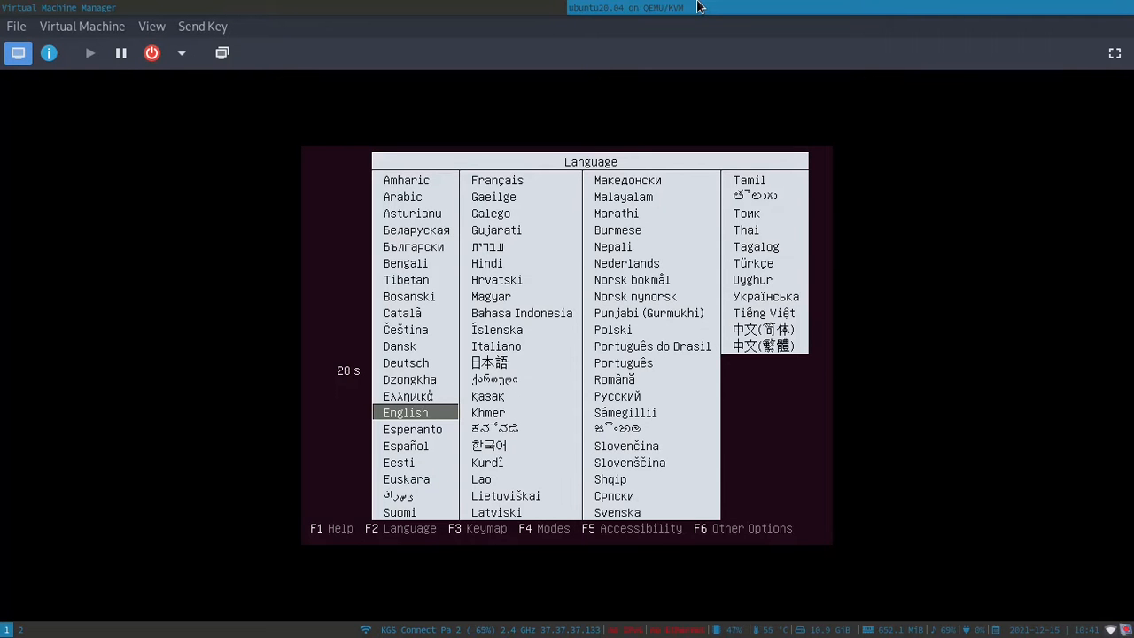
click(1115, 53)
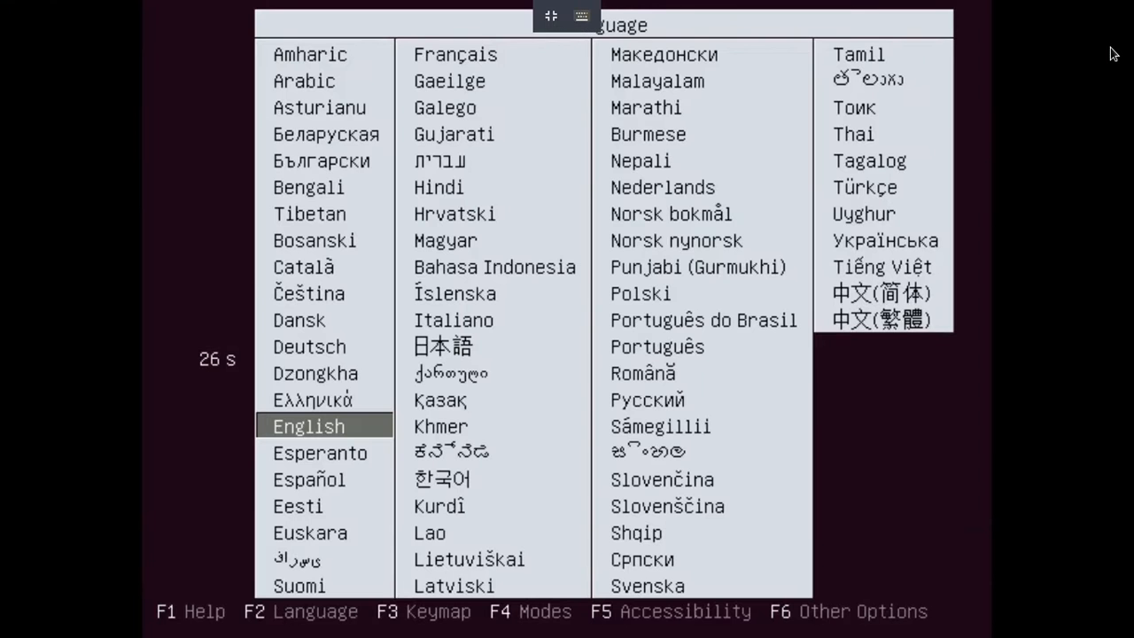
key(Return)
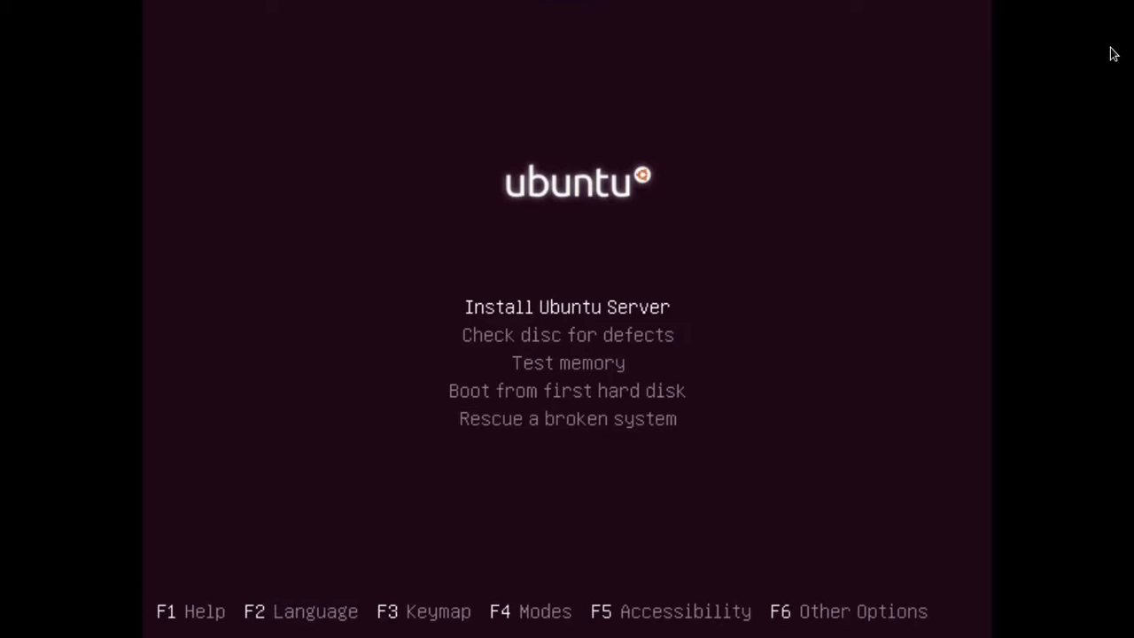
key(Return)
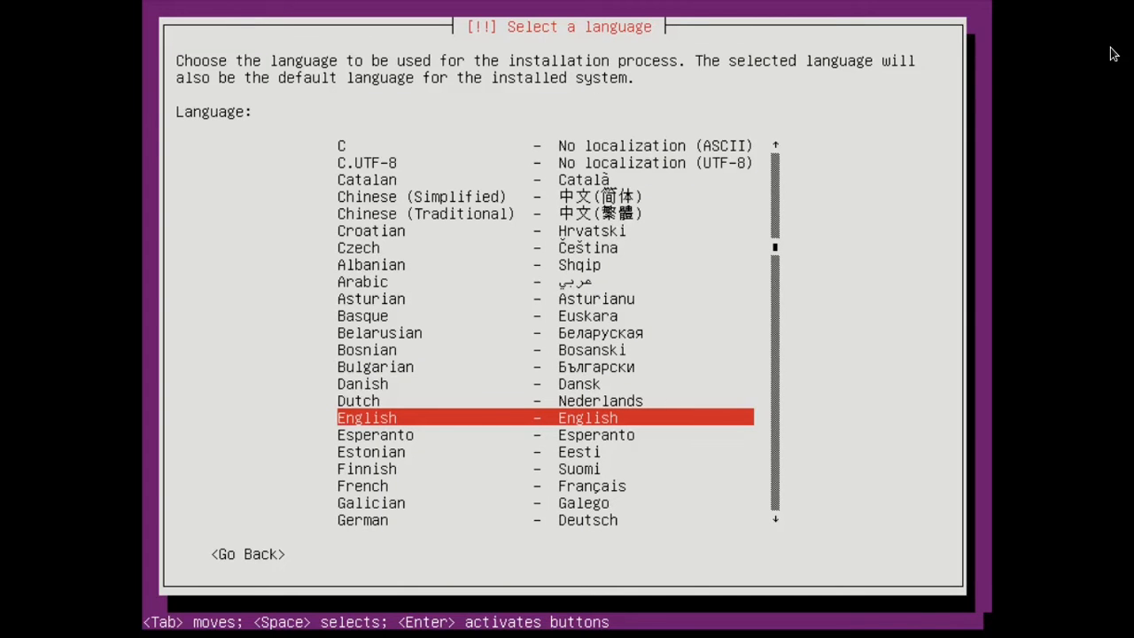
Step: Choose English as the installation language and "other" as the country, territory or area
key(Return)
key(Down)
key(Down)
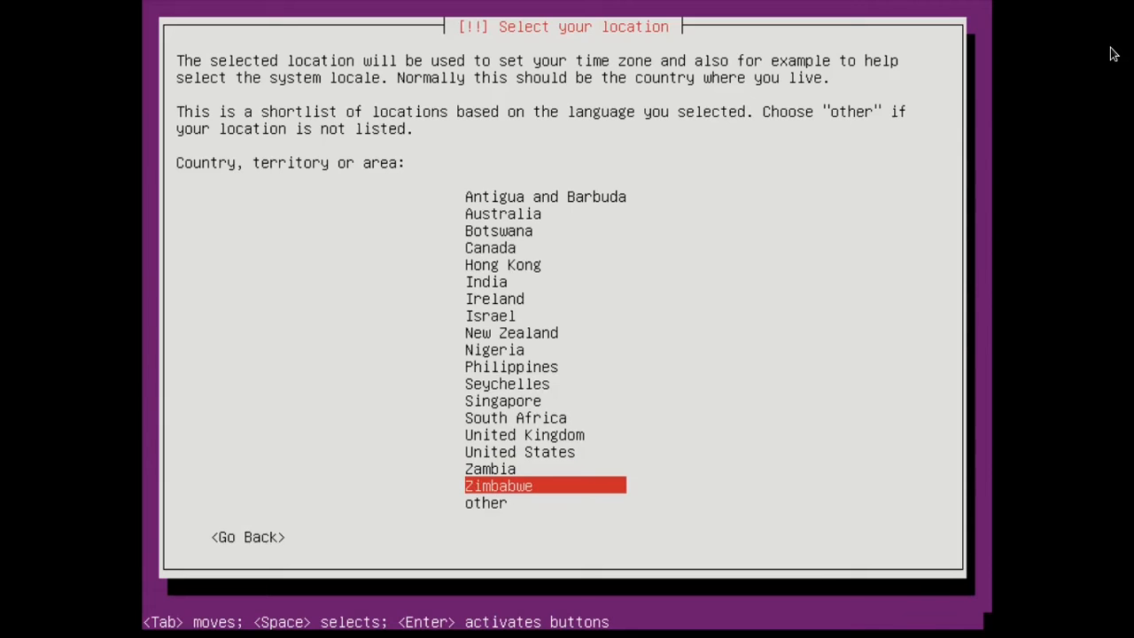
key(Down)
key(Return)
Step: Set the location to Indonesia in the Asia region
key(Down)
key(Up)
key(Up)
key(Up)
key(Up)
key(Up)
key(Up)
key(Up)
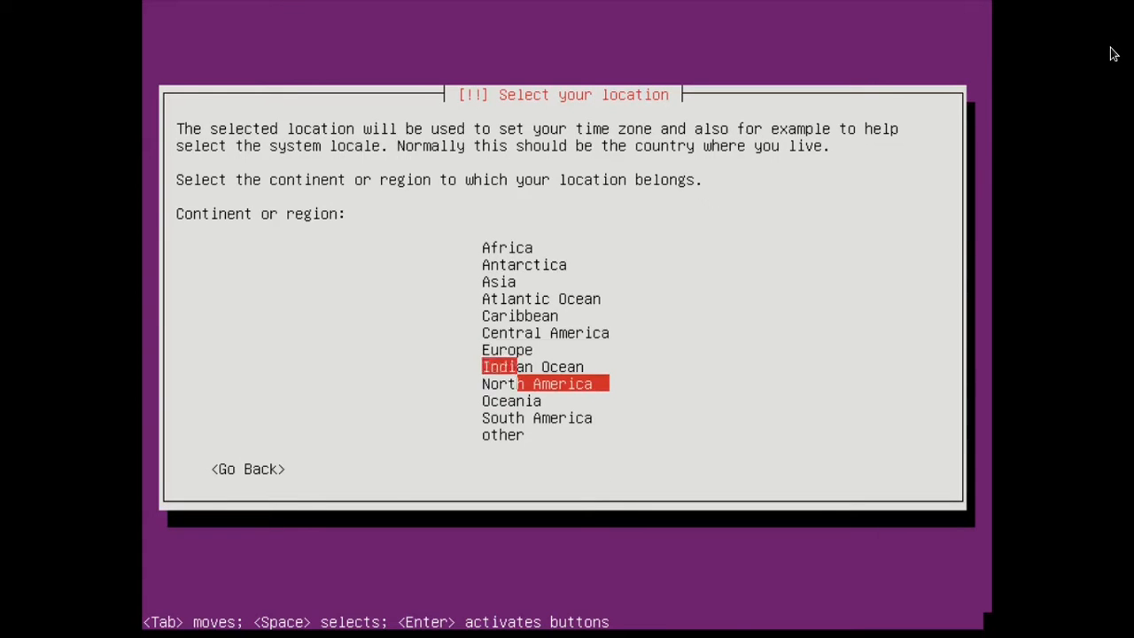
key(Return)
key(Down)
key(Down)
key(Down)
key(Down)
key(Down)
key(Down)
key(Down)
key(Down)
key(Down)
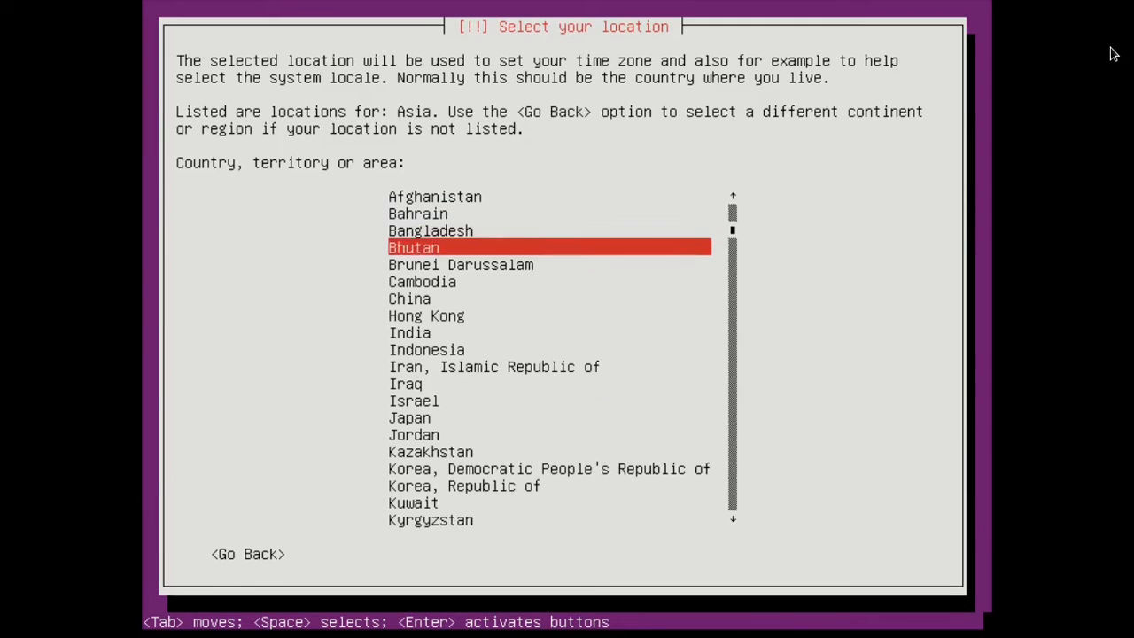
key(Return)
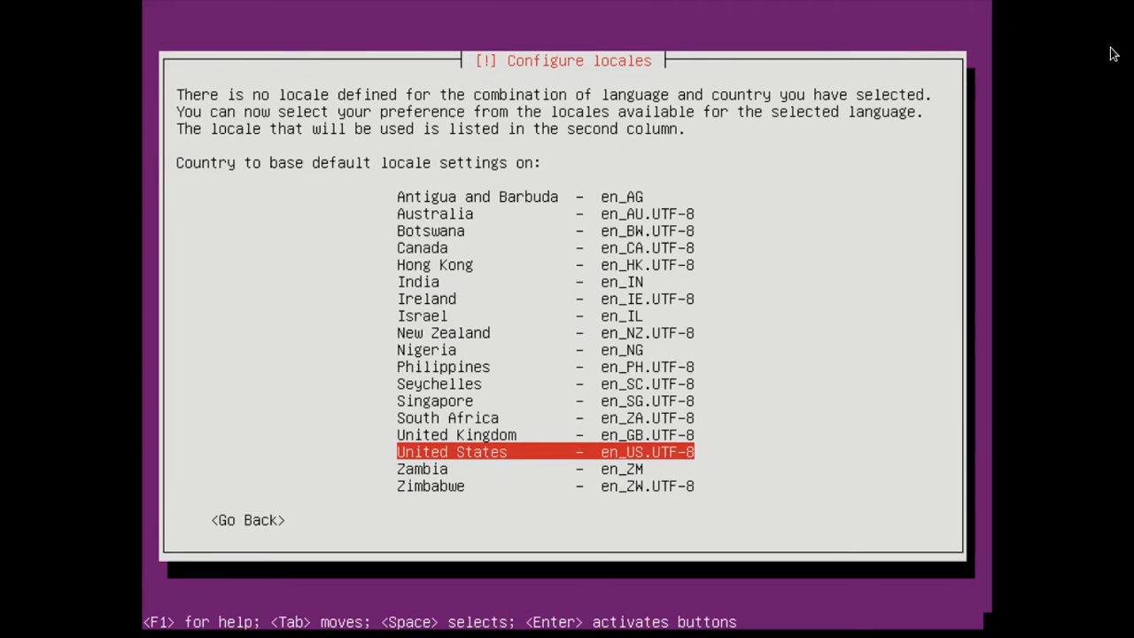
Step: Base the locale on United States (en_US.UTF-8) and choose the English (US) keyboard without layout detection
key(Return)
key(Return)
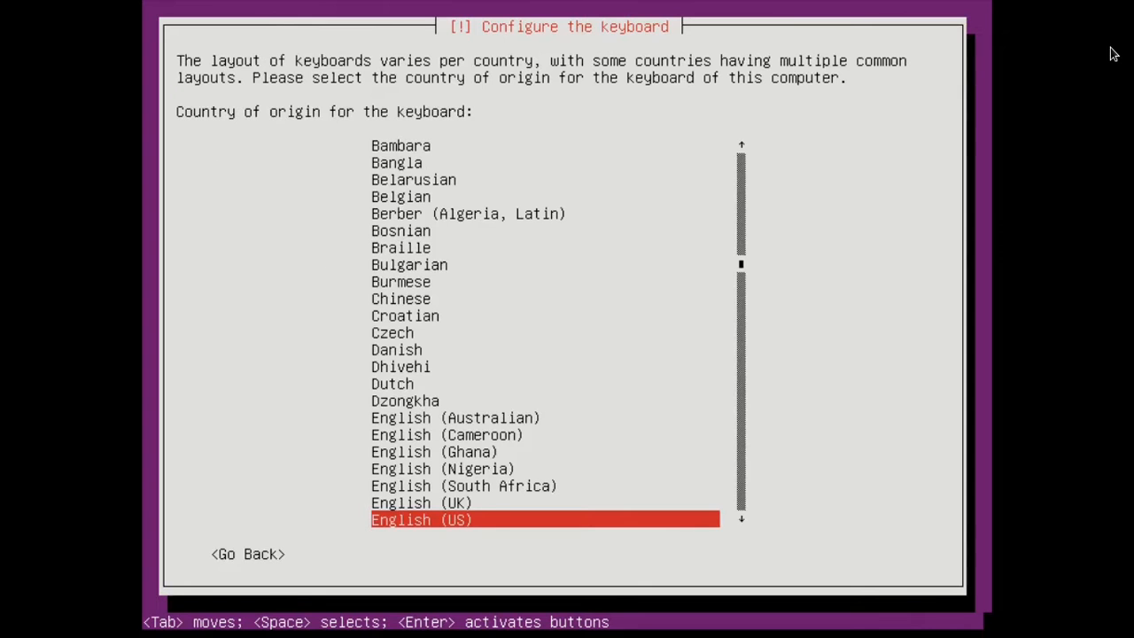
key(Return)
key(Return)
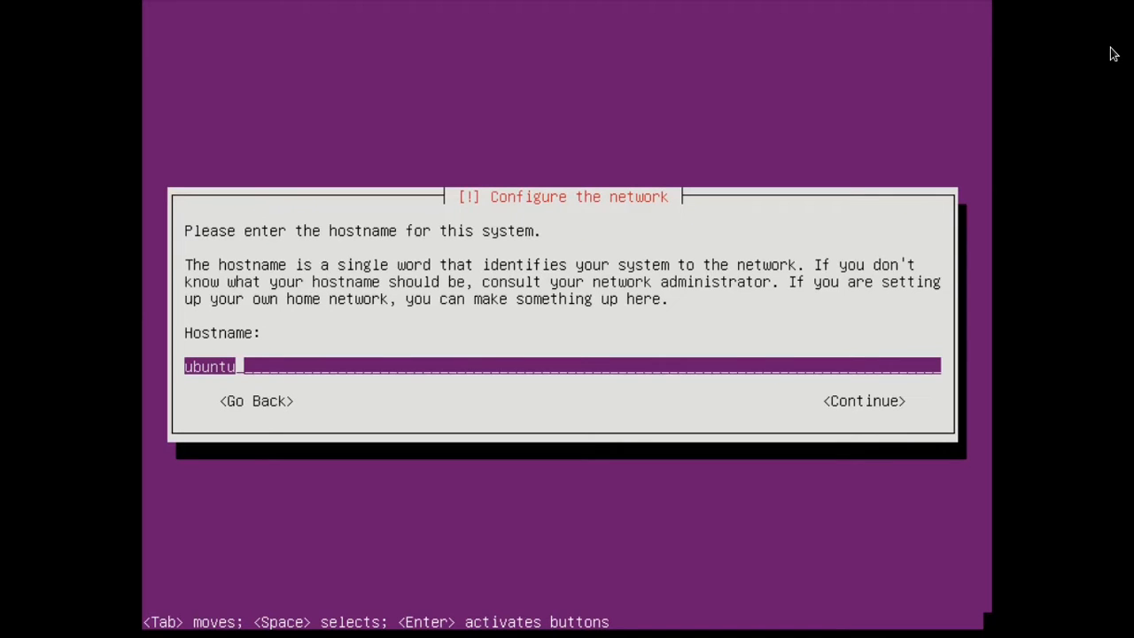
text(2)
text(0)
text(.)
text(0)
key(BackSpace)
key(BackSpace)
text(-04)
key(Left)
key(Left)
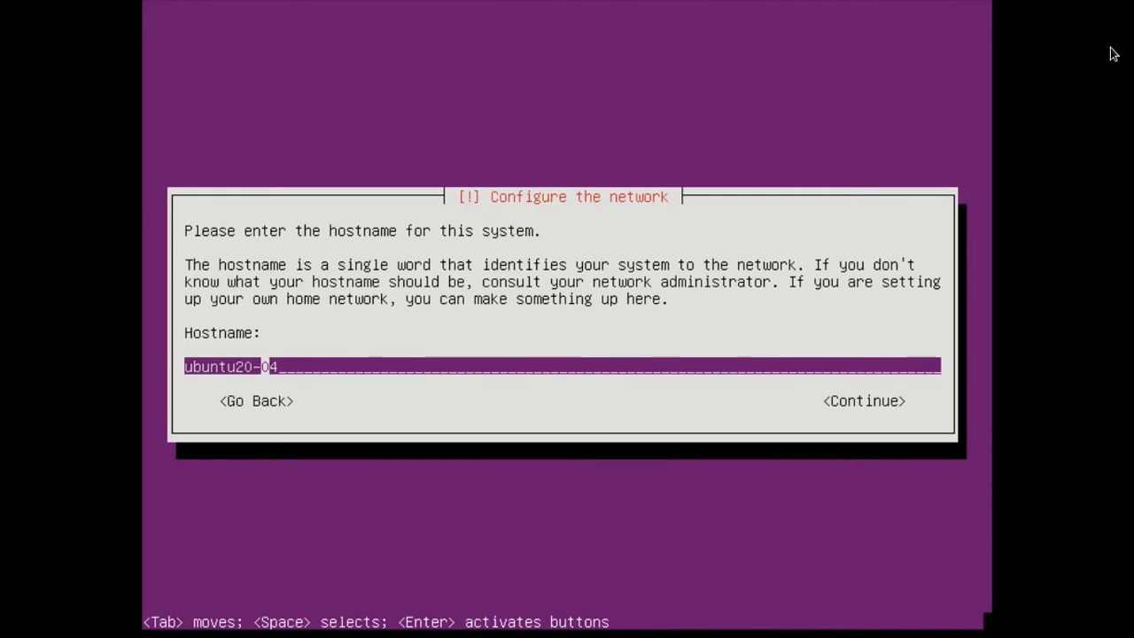
key(BackSpace)
text(.)
key(End)
key(BackSpace)
key(BackSpace)
key(BackSpace)
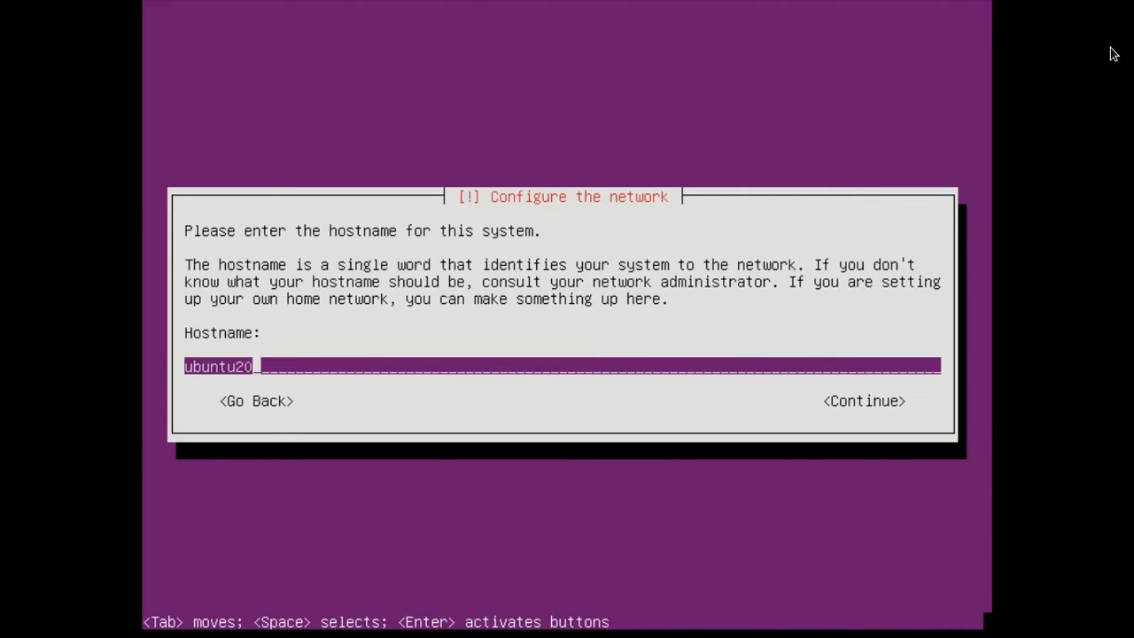
key(BackSpace)
key(BackSpace)
Step: Set the hostname to "ubuntu-" followed by the account owner's name
text(malik)
key(Left)
key(Left)
key(Left)
key(Left)
key(Left)
text(-)
key(End)
key(Return)
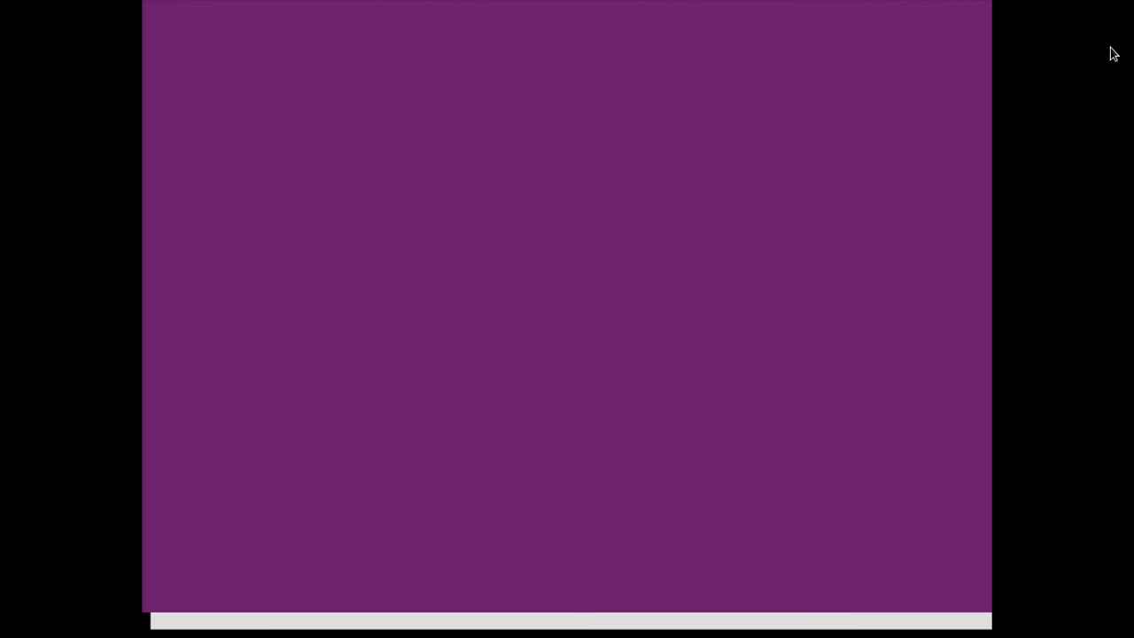
Step: Enter the new user's full name and accept the suggested username
text(malik)
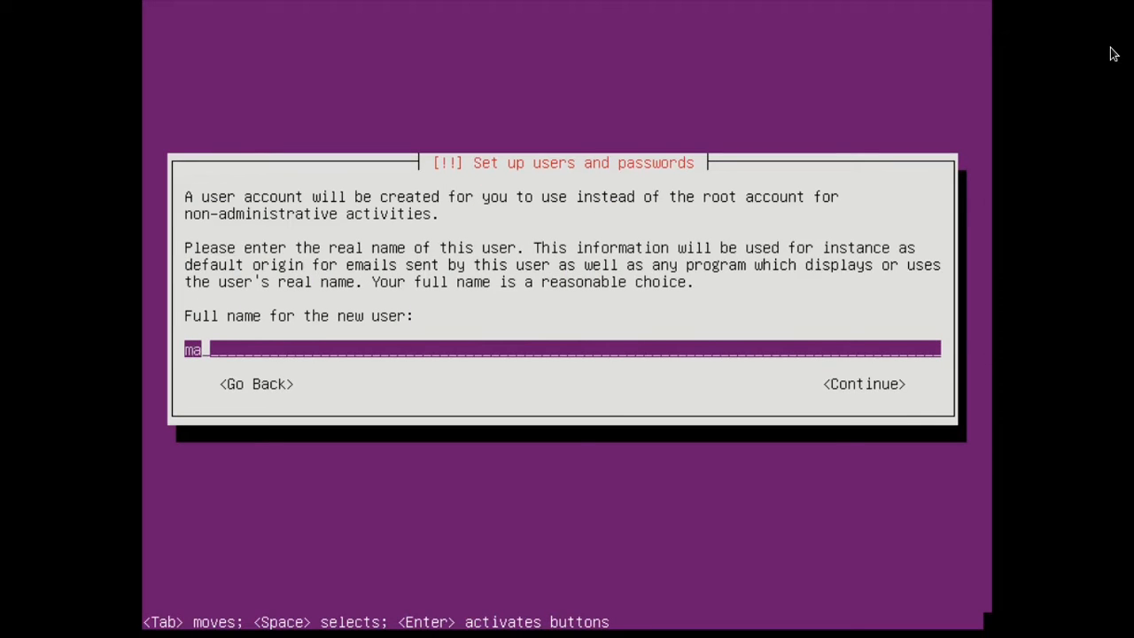
key(Return)
key(Return)
Step: Enter and re-enter the password for the new user account, and confirm its use
text(***)
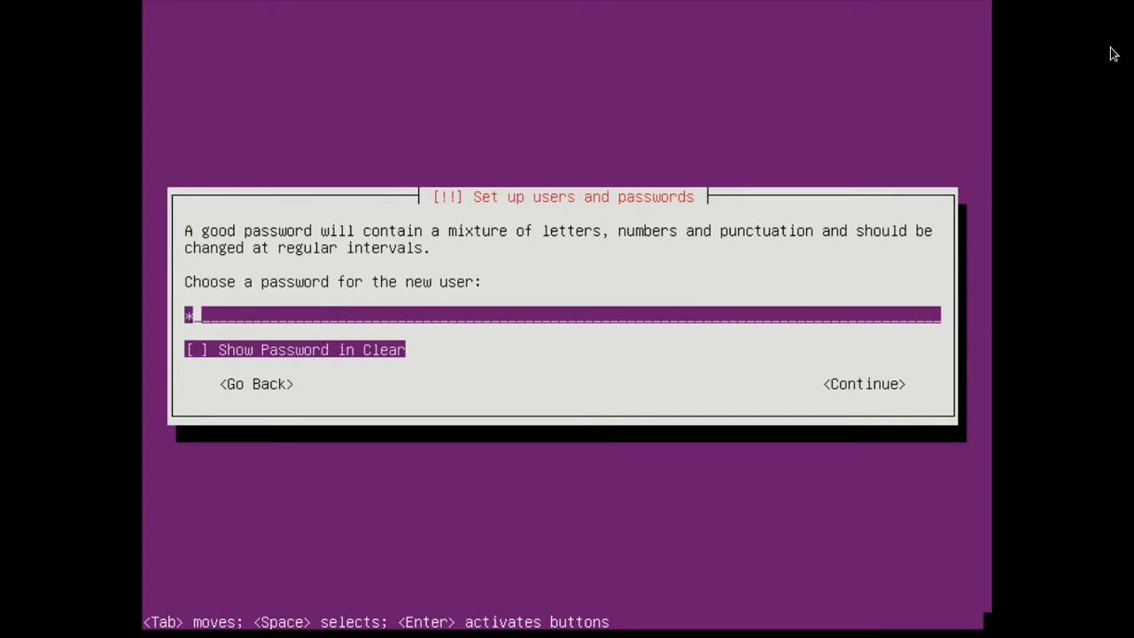
text(**)
key(Return)
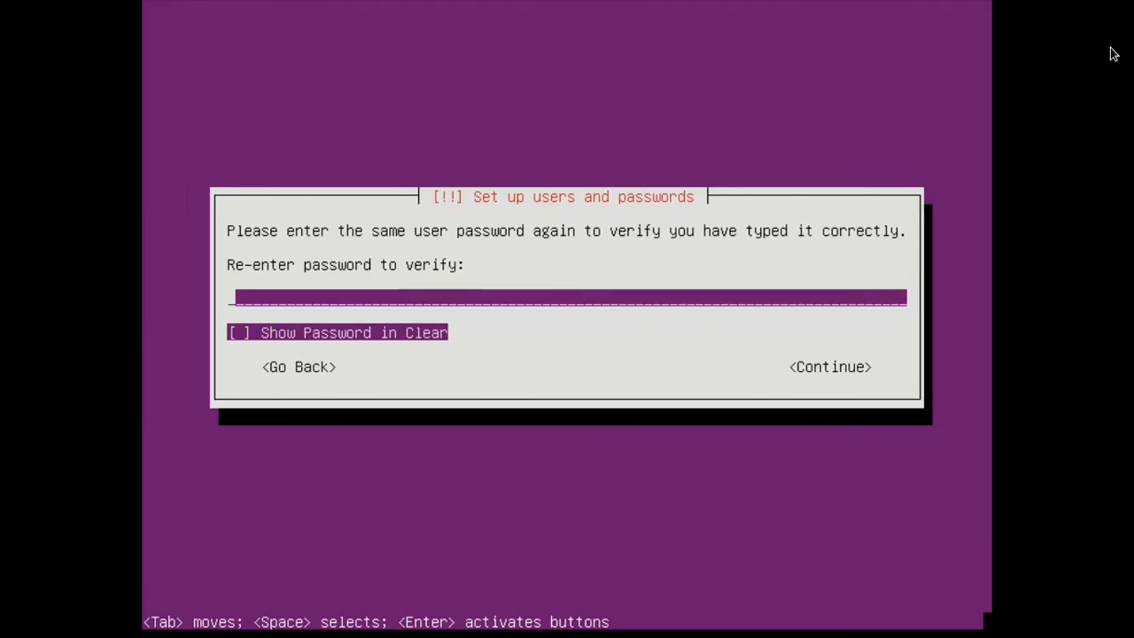
text(*****)
key(Return)
key(Left)
key(Return)
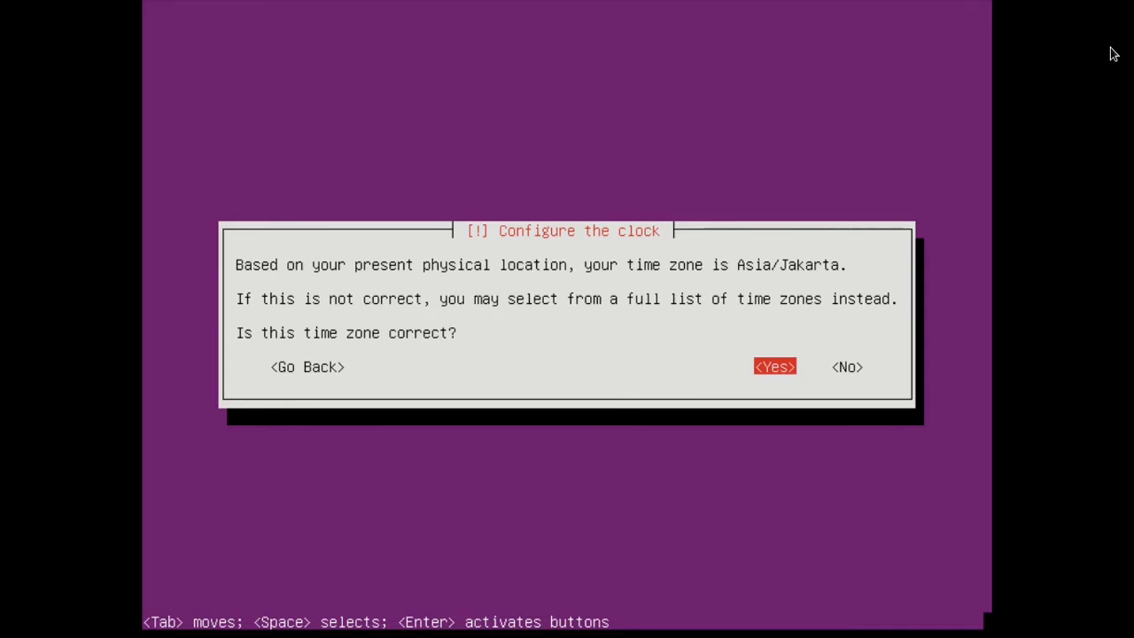
Step: Accept the Asia/Jakarta time zone and choose the "Guided - use entire disk" partitioning method
key(Return)
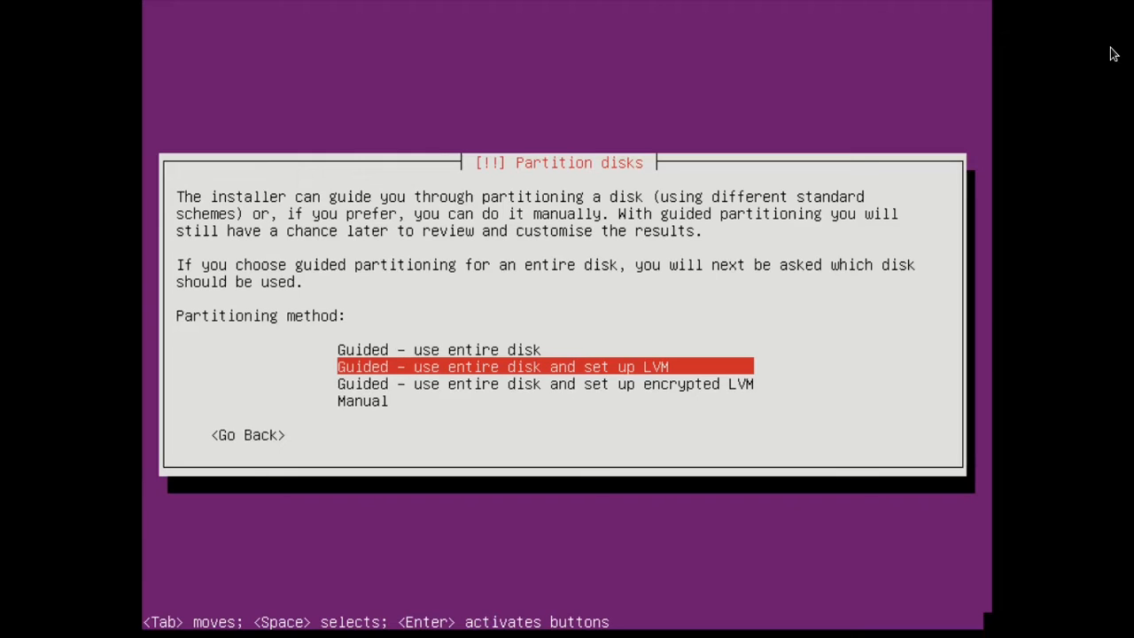
key(Up)
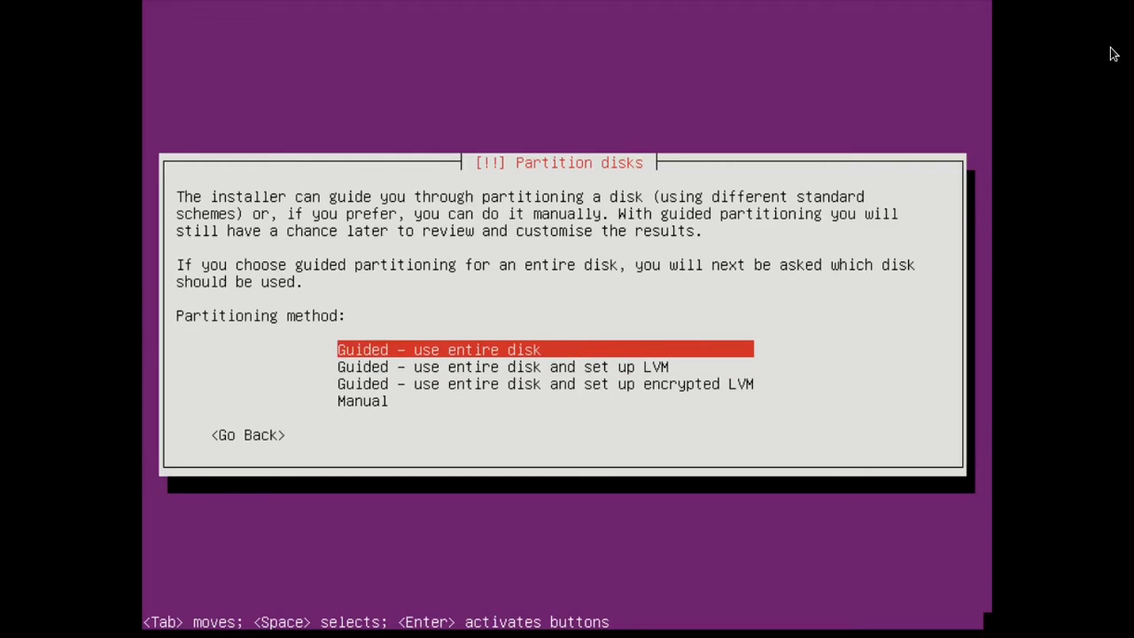
key(Down)
key(Down)
key(Down)
key(Up)
key(Up)
key(Up)
key(Down)
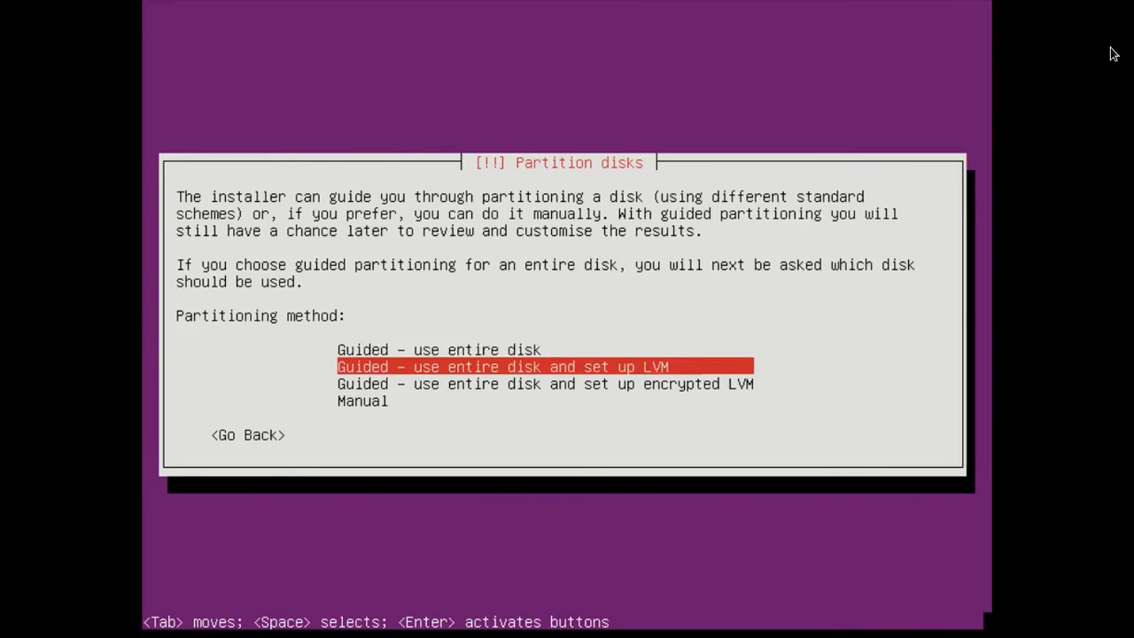
key(Down)
key(Down)
key(Up)
key(Up)
key(Up)
key(Return)
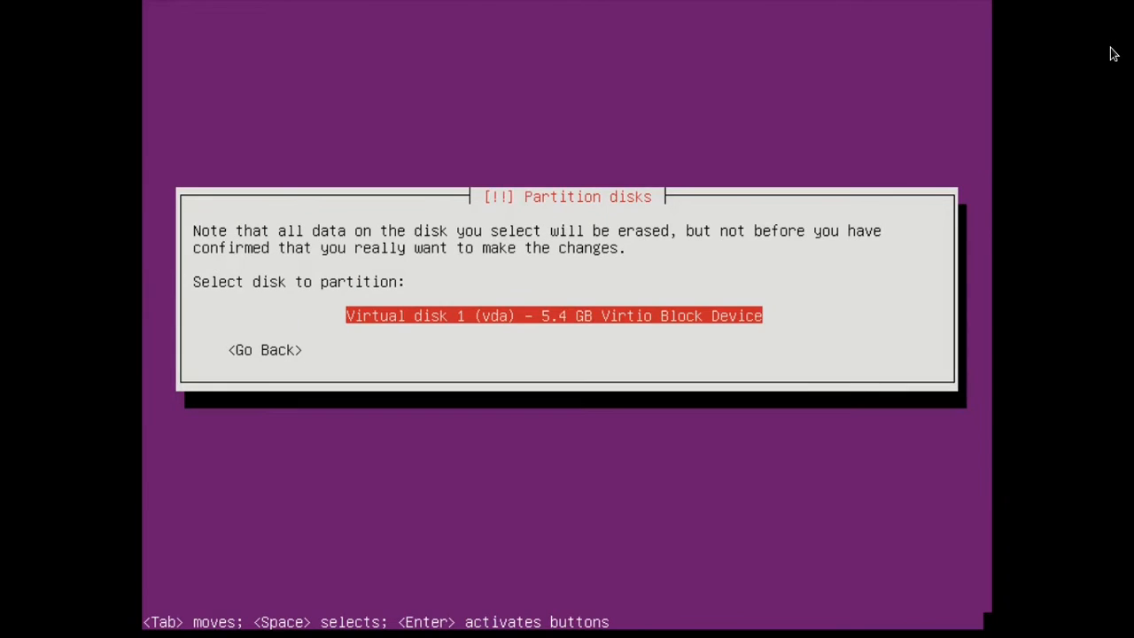
Step: Write the partition changes to Virtual disk 1 (vda) and leave the HTTP proxy information blank
key(Return)
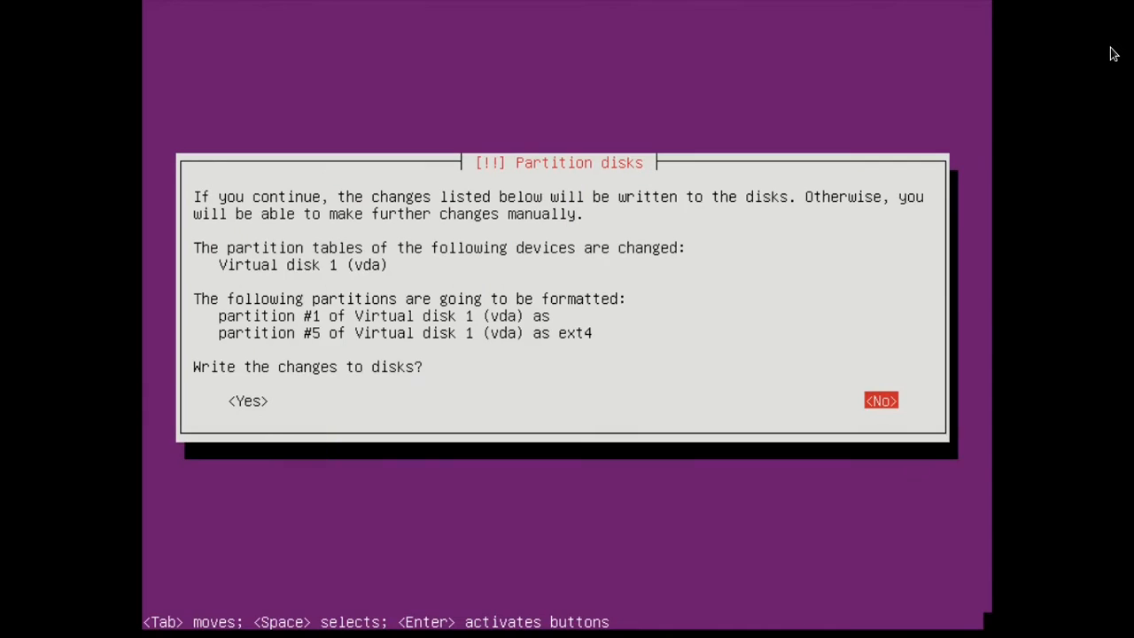
key(Tab)
key(Return)
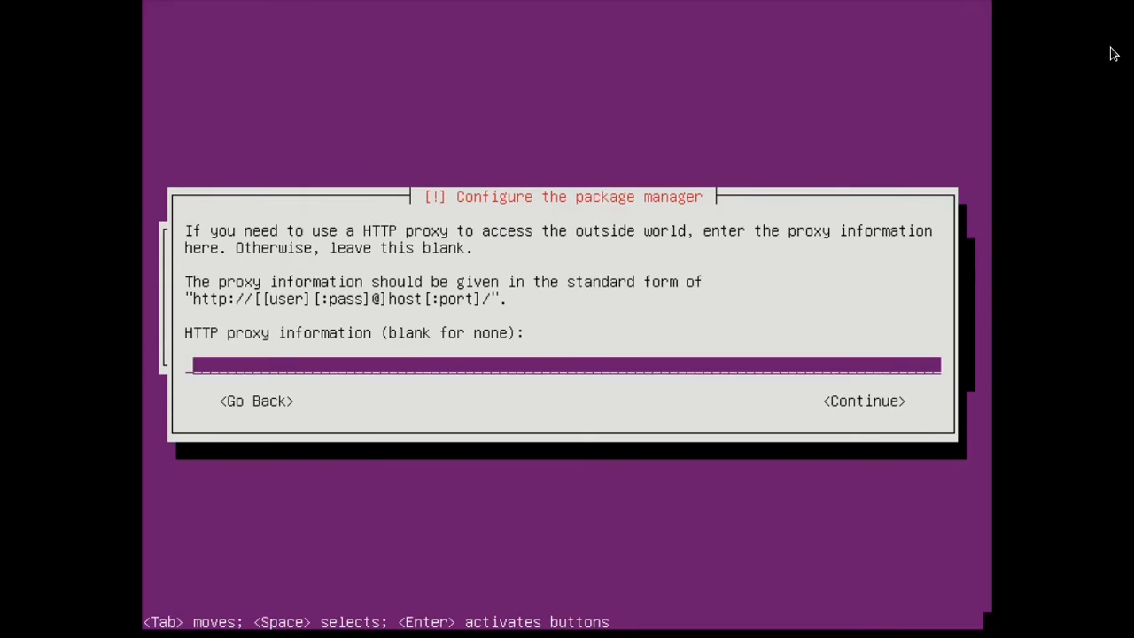
key(Return)
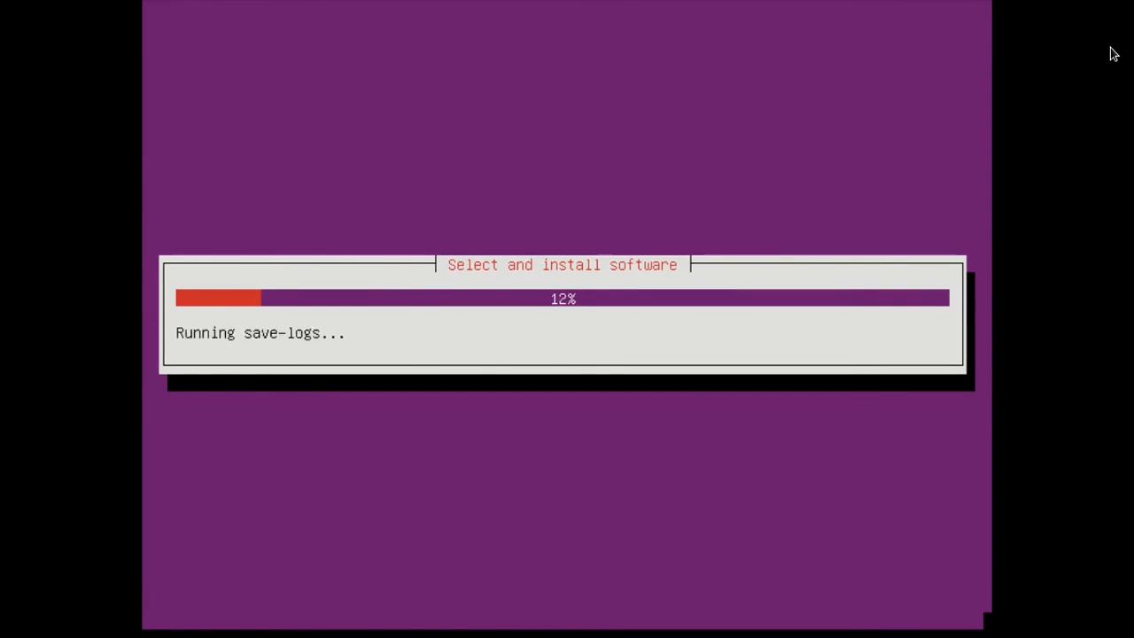
Step: Select the DNS server, LAMP server and OpenSSH server software collections and continue the installation
key(Return)
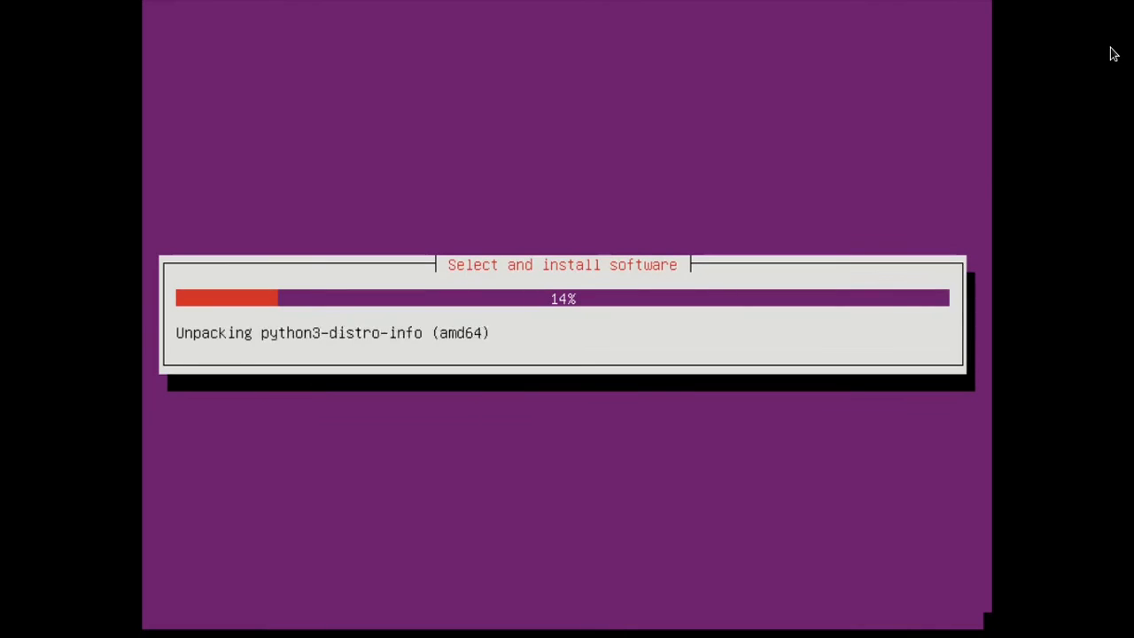
key(space)
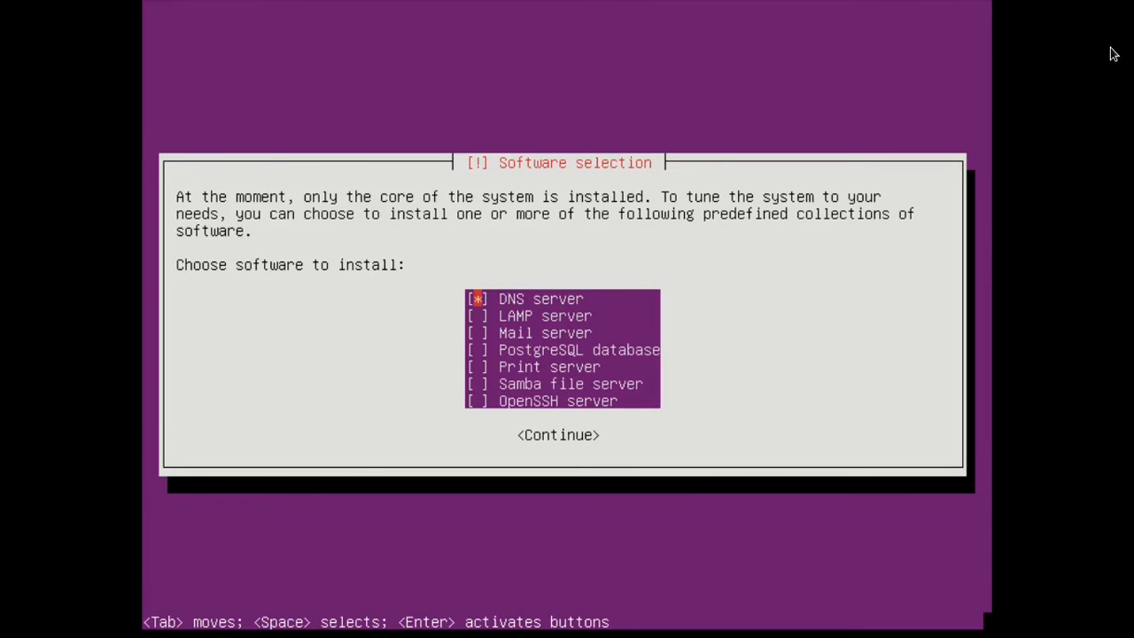
key(Down)
key(space)
key(Down)
key(Down)
key(Down)
key(Down)
key(Up)
key(Down)
key(Down)
key(Up)
key(Up)
key(Down)
key(Down)
key(Up)
key(Up)
key(Down)
key(Down)
key(space)
key(Return)
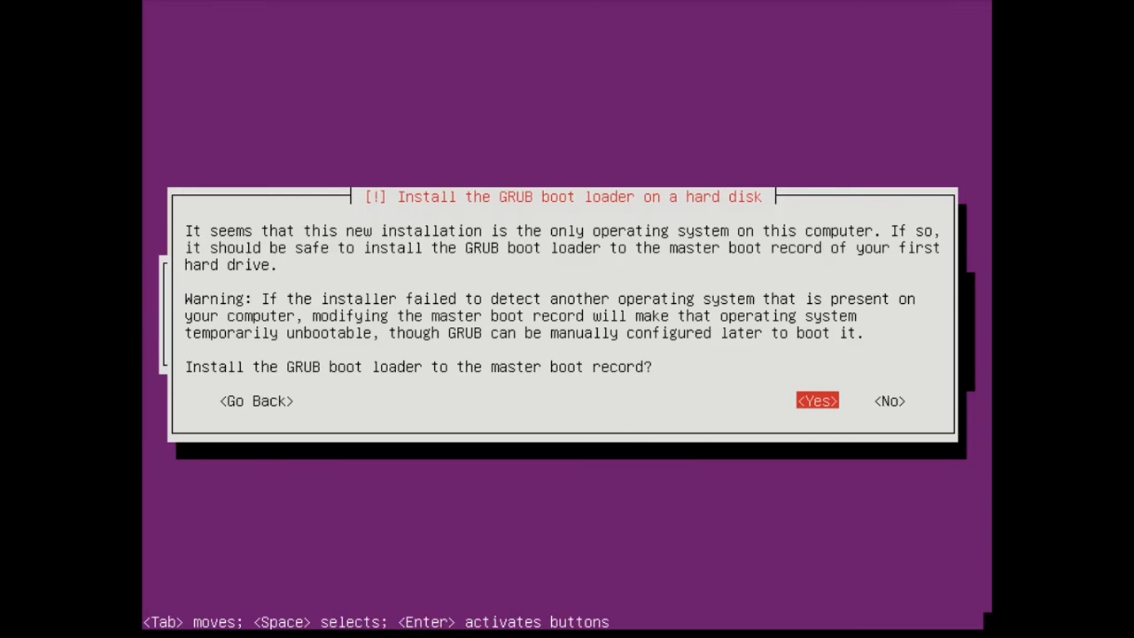
Step: Install the GRUB boot loader to the master boot record and finish the installation to boot into the new system
key(Return)
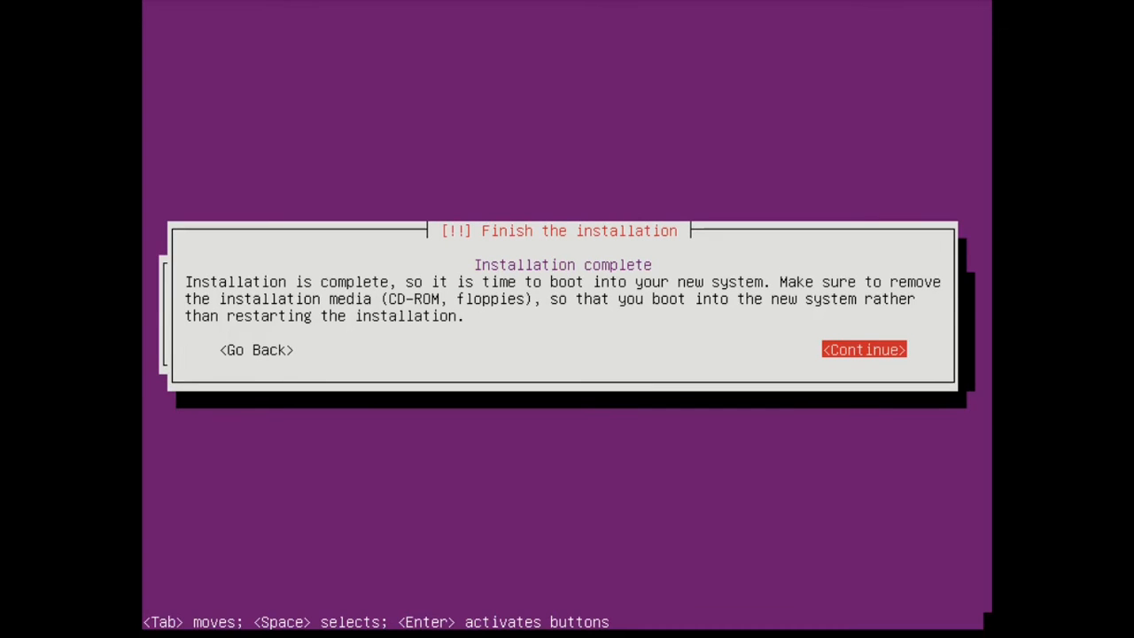
key(Return)
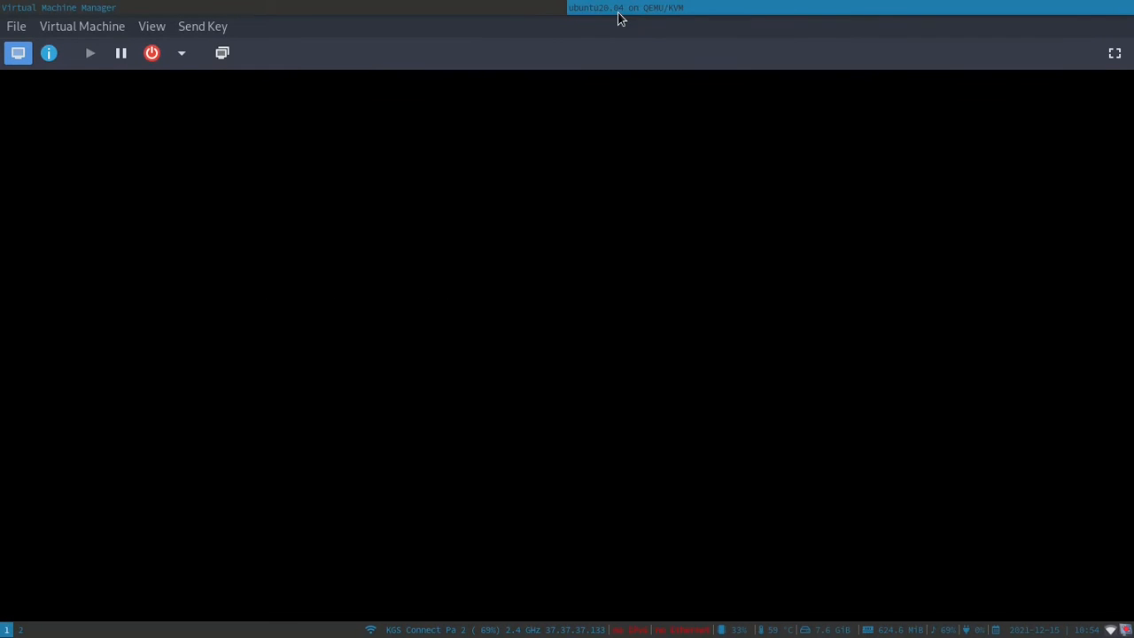
Step: Show the ubuntu20.04 virtual machine's console in full screen and log in with the account's username and password
click(547, 9)
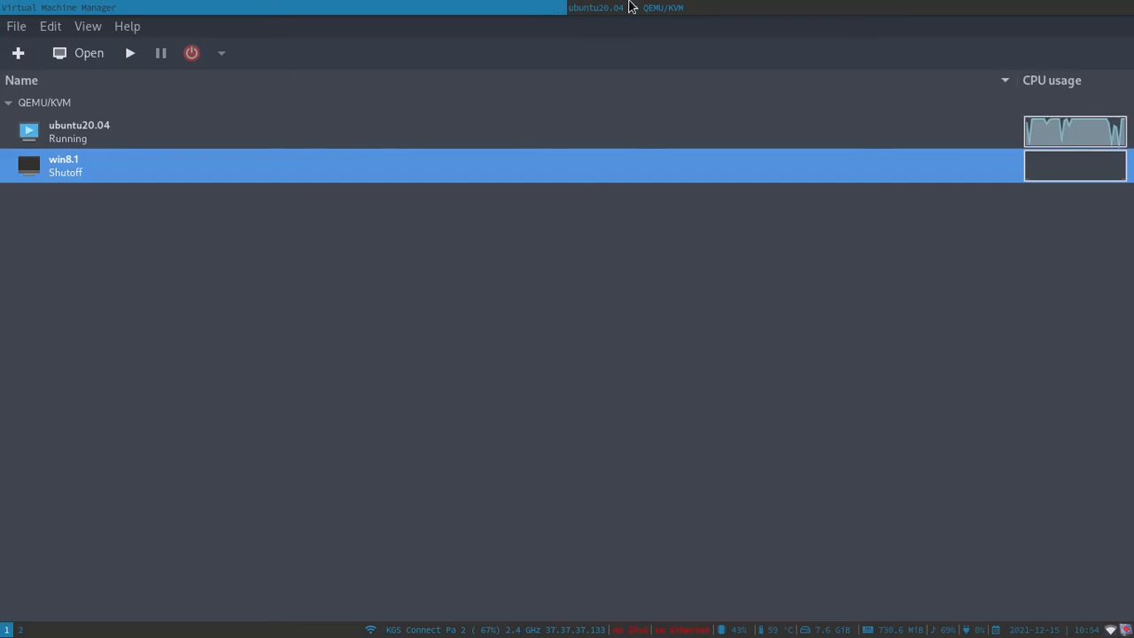
click(628, 7)
click(1115, 54)
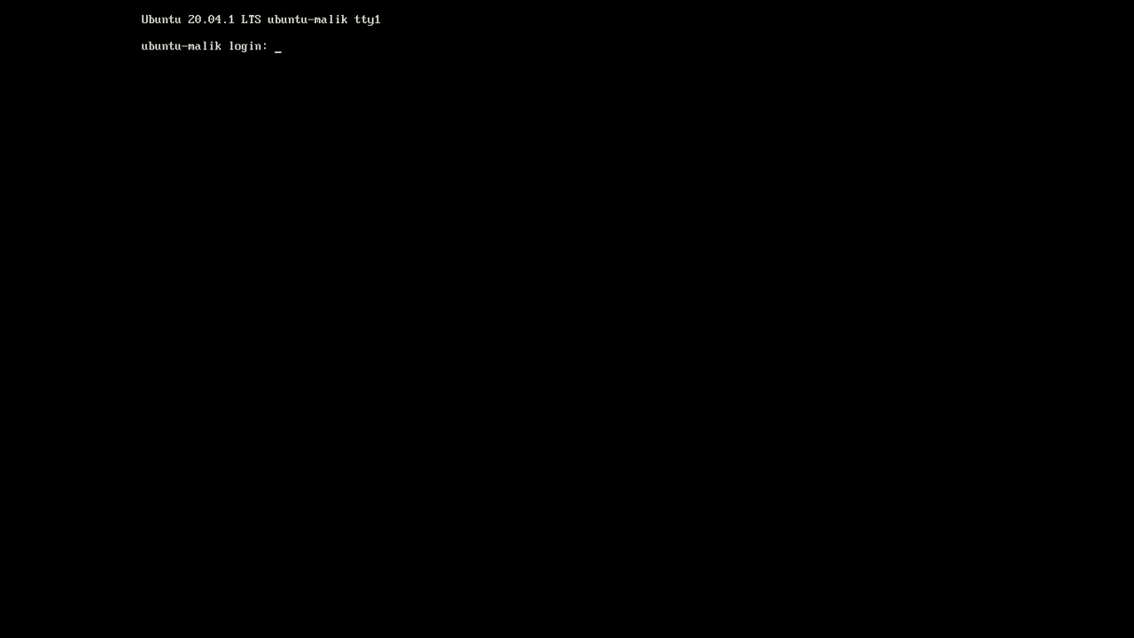
text(malik)
key(Return)
key(Return)
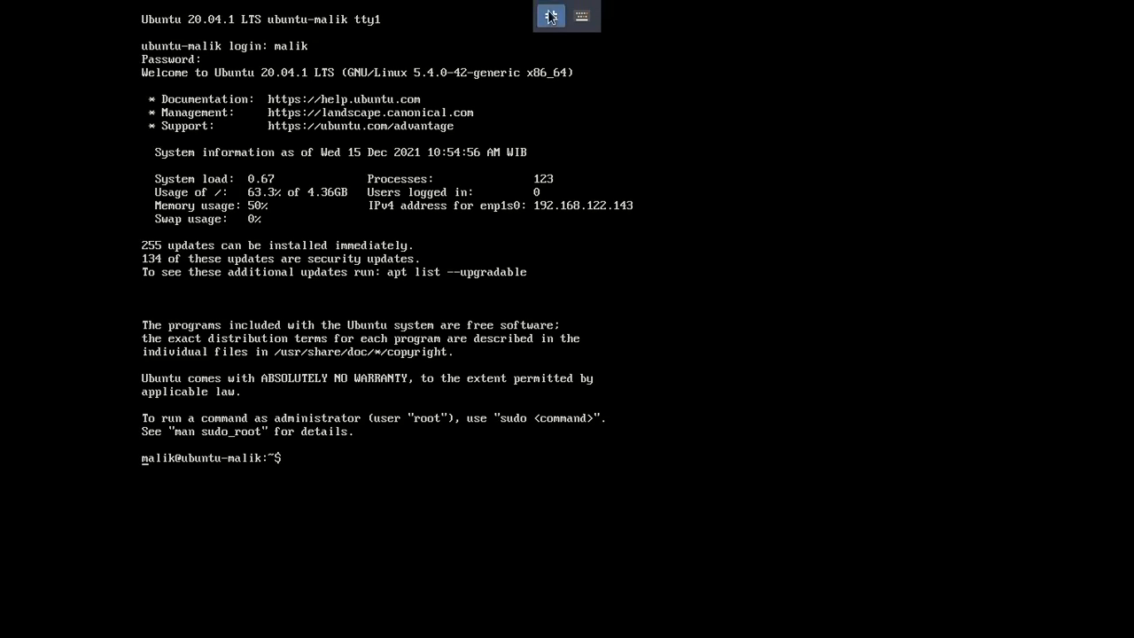
Step: Leave full screen and close both the ubuntu20.04 console window and Virtual Machine Manager, leaving the virtual machine running
click(550, 16)
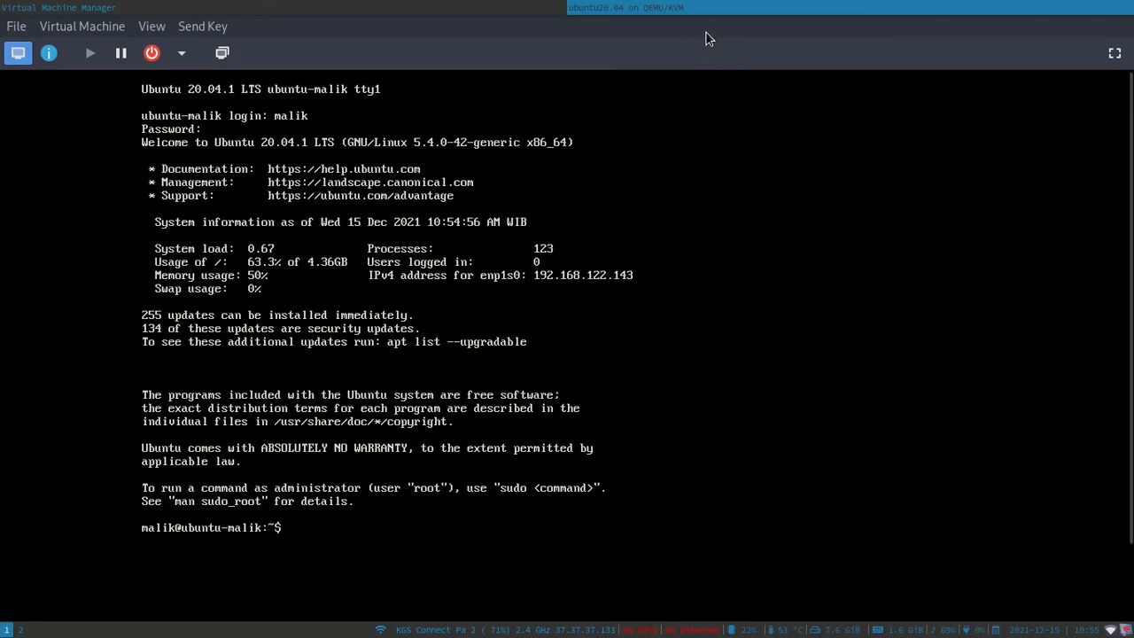
key(ctrl+w)
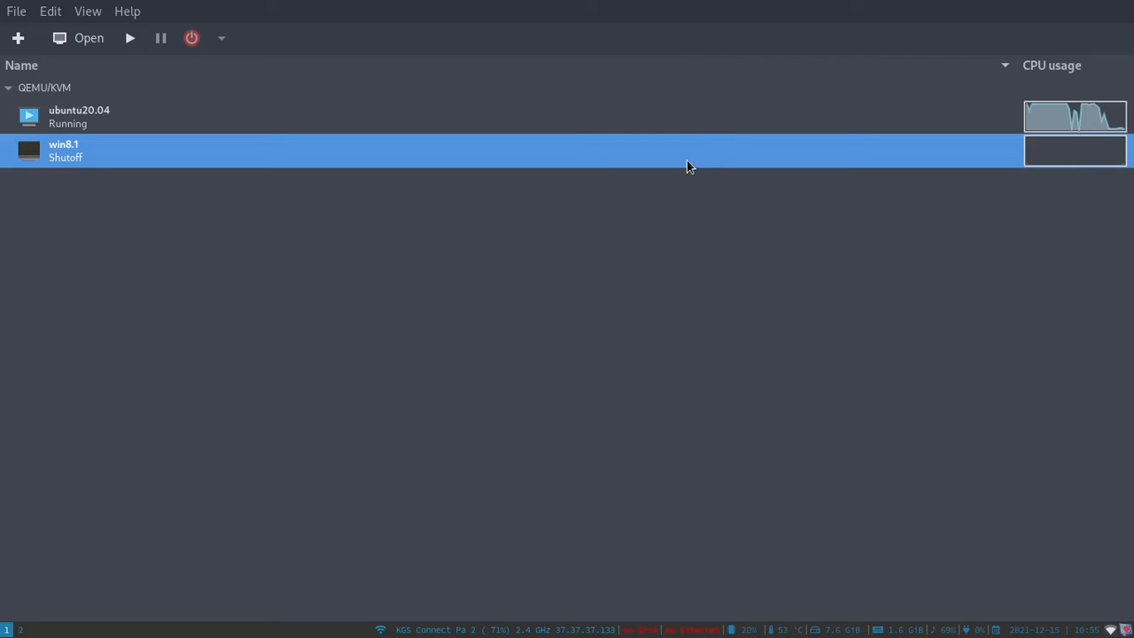
key(ctrl+q)
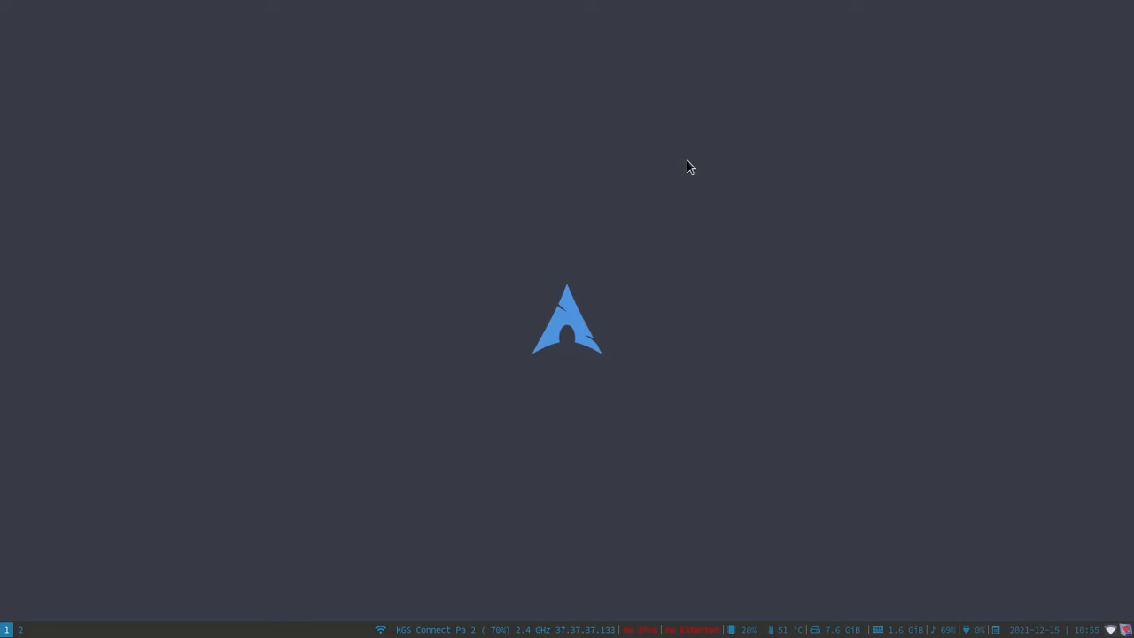
Step: Open a host terminal, try to connect over SSH to 192.168.122.134 with the account's username, and close the terminal
key(super+Return)
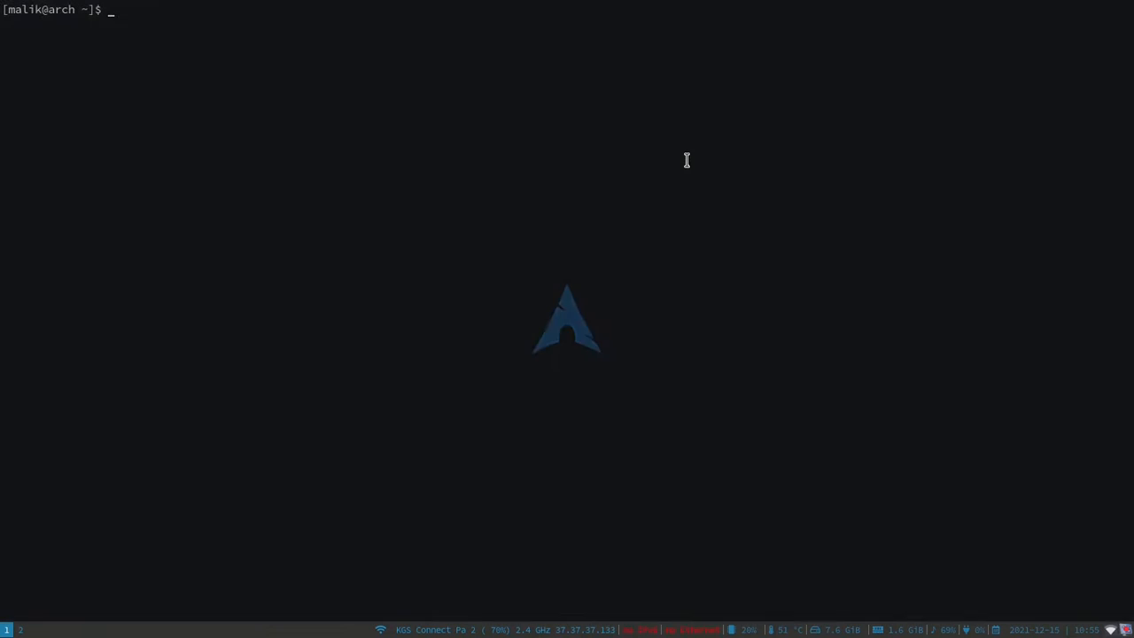
text(ssh malik)
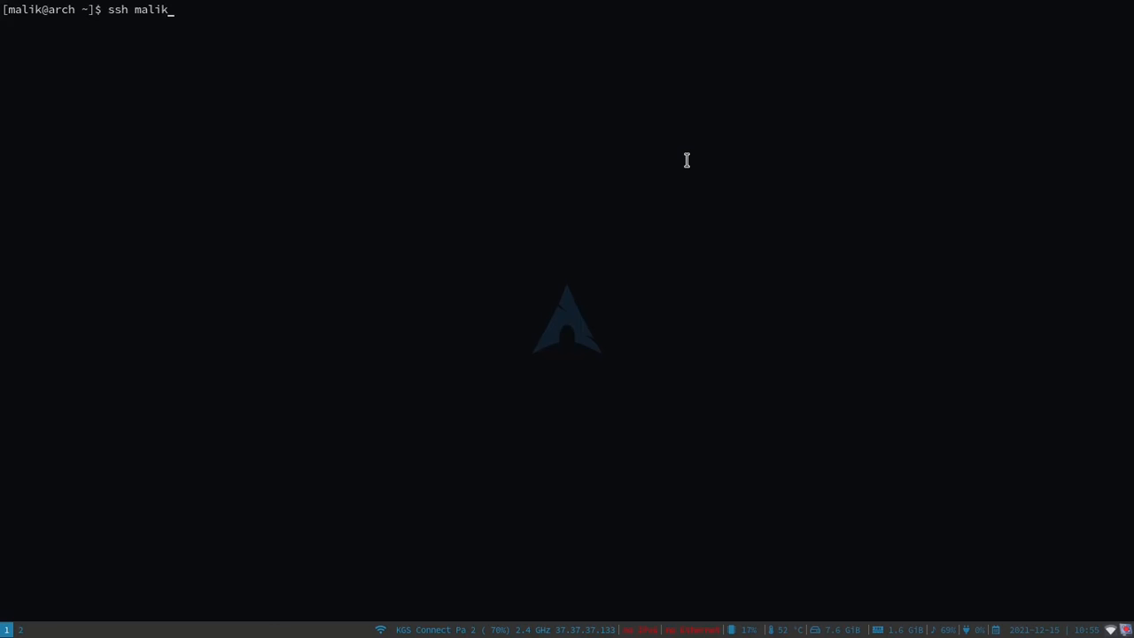
text(@192.168.122.134)
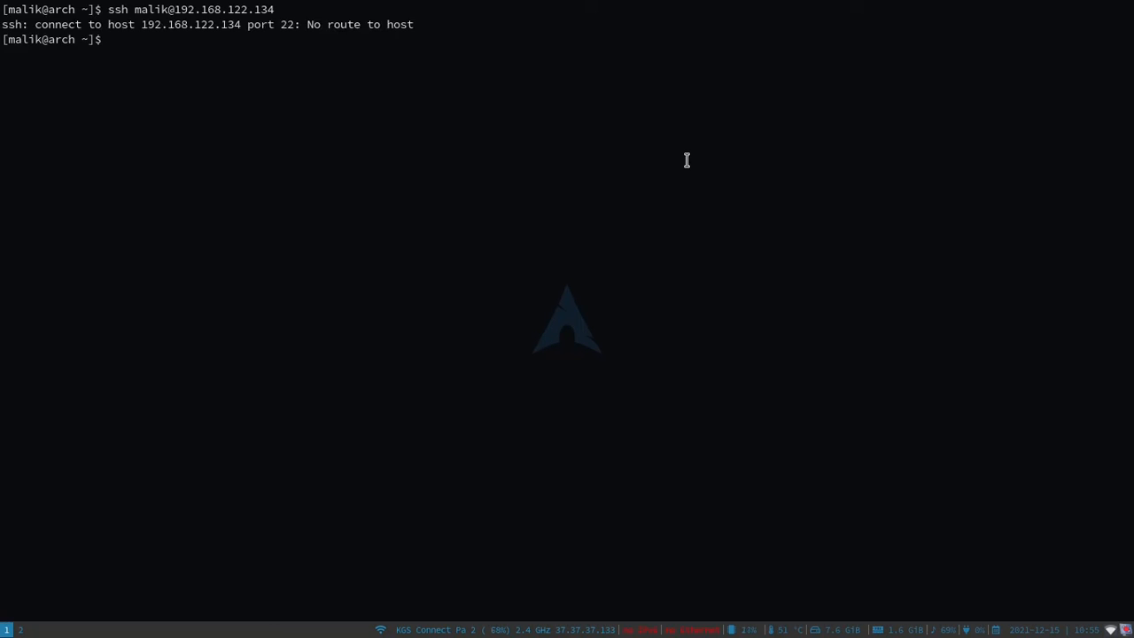
text(clear)
key(Return)
text(exit)
key(Return)
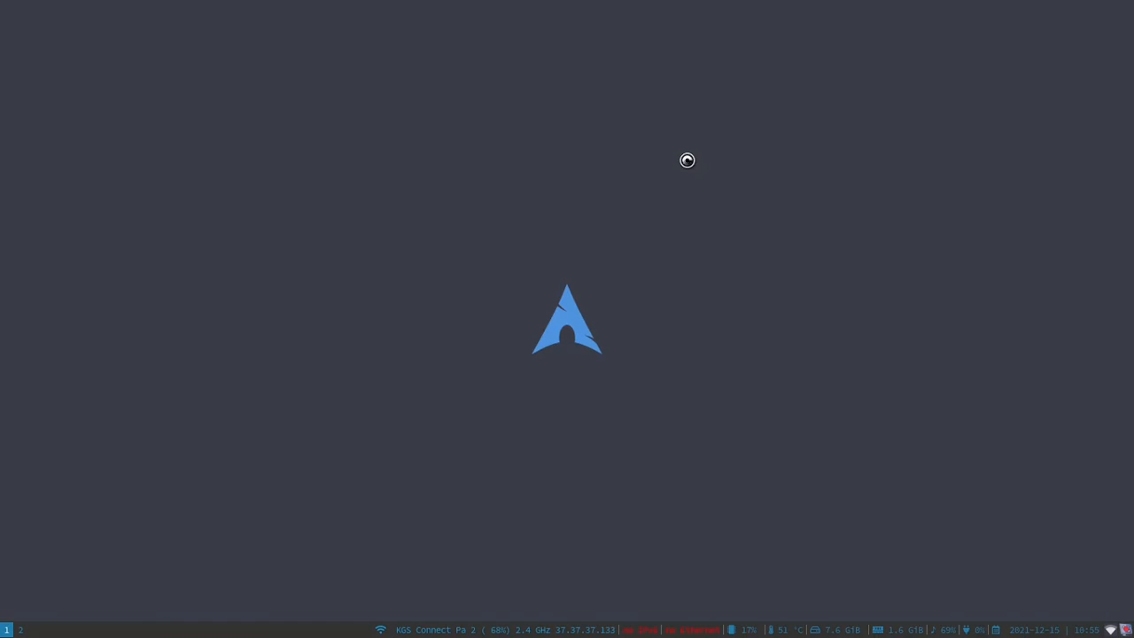
Step: Reopen Virtual Machine Manager, check the enp1s0 IPv4 address in the ubuntu20.04 console, and close both windows
key(super+d)
text(vir)
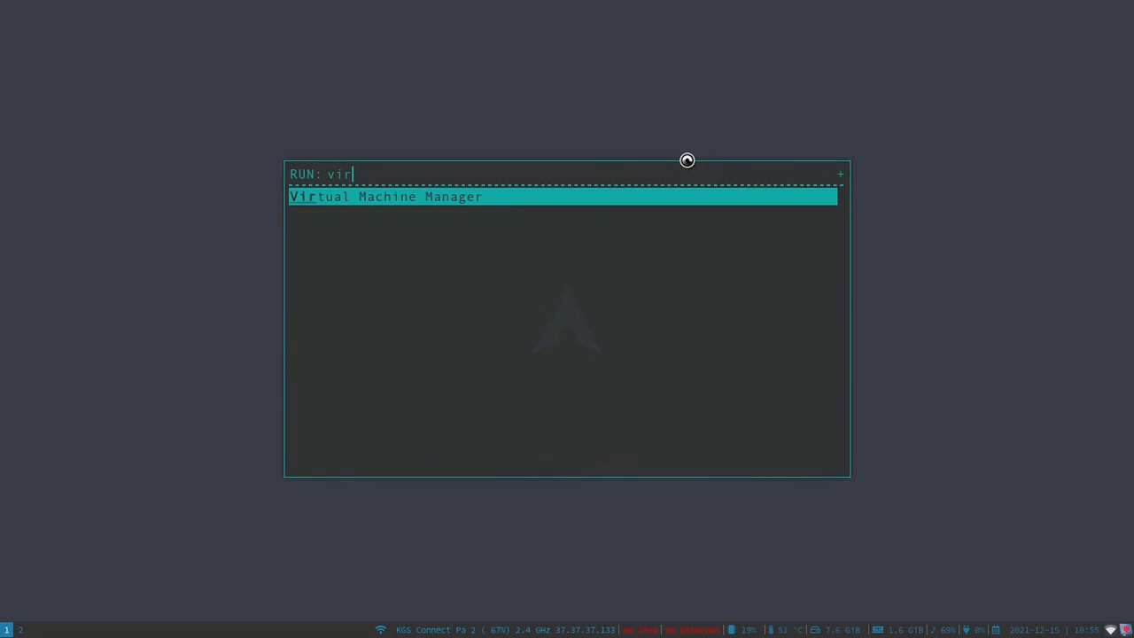
key(Return)
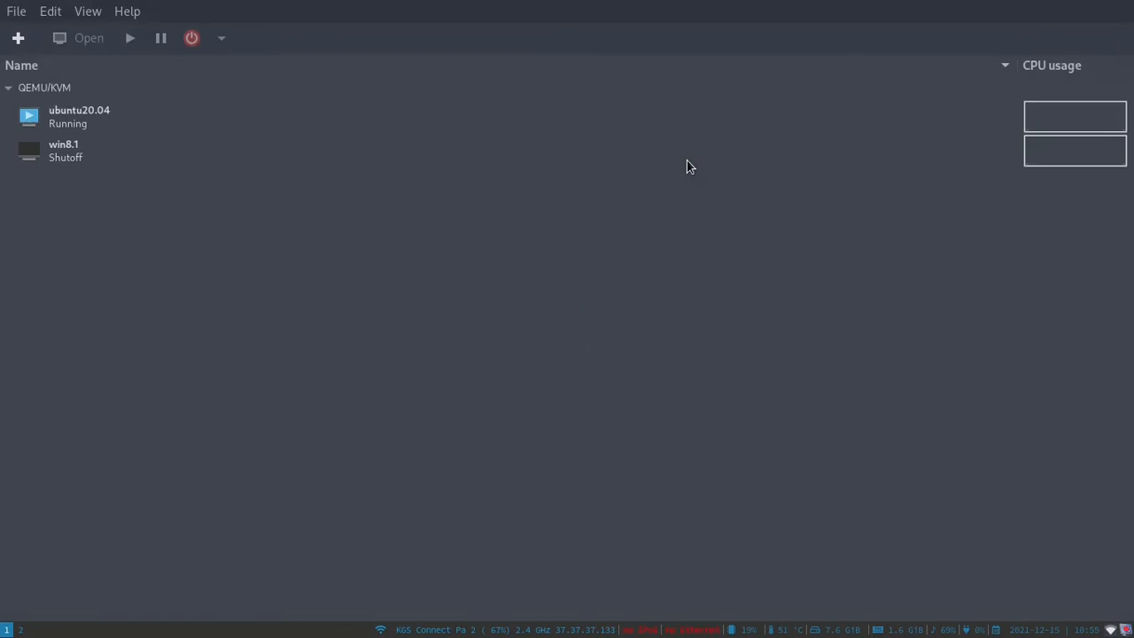
click(527, 114)
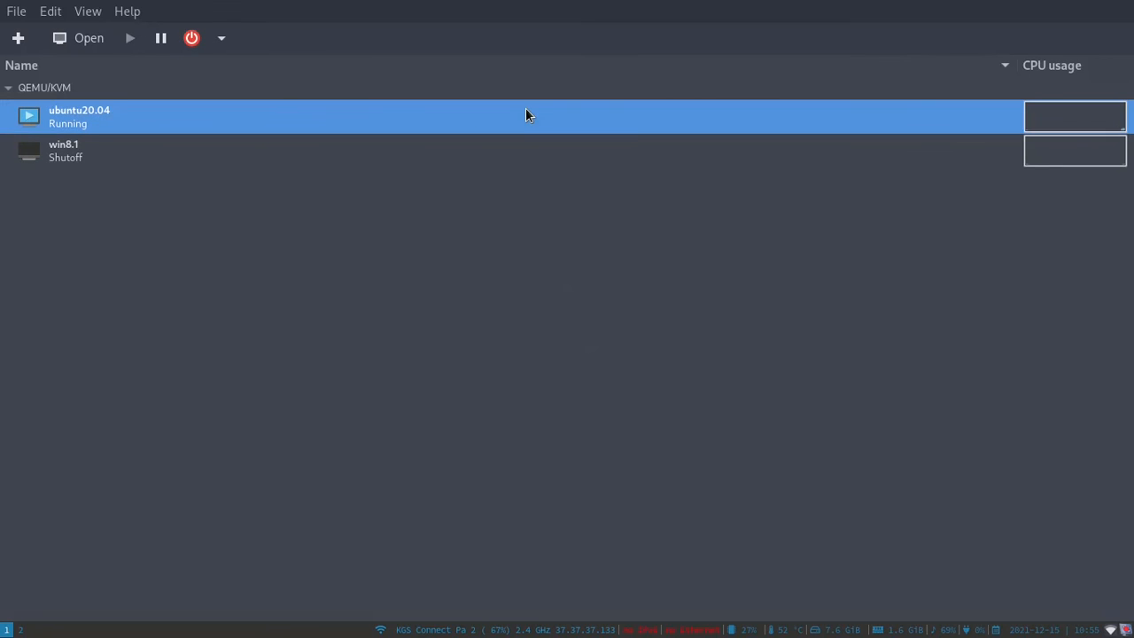
double_click(525, 115)
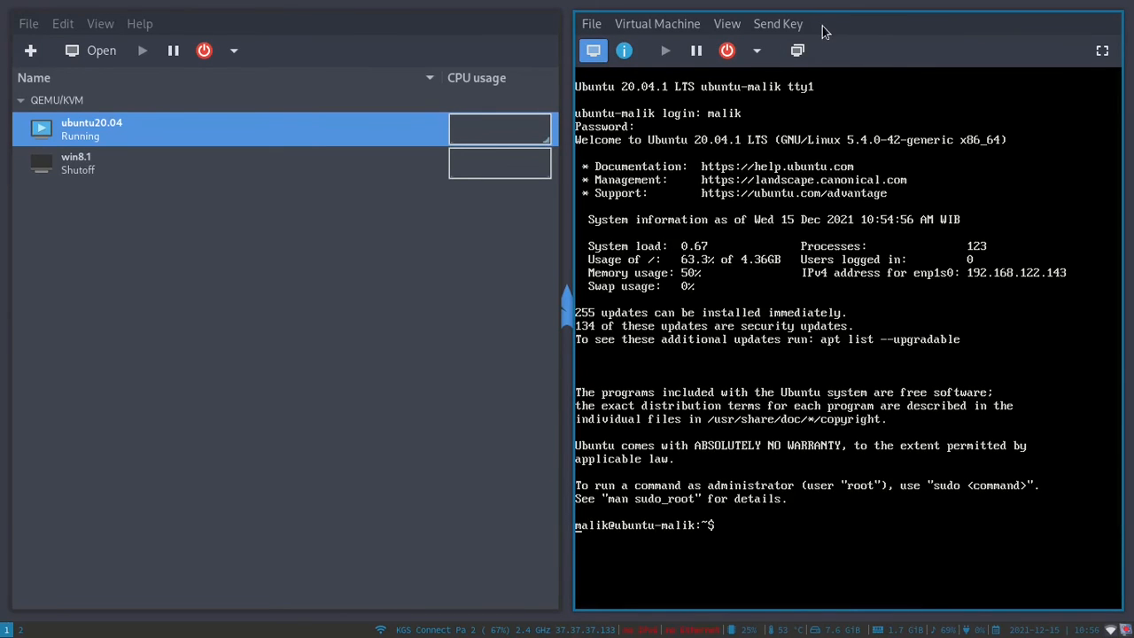
key(super+shift+q)
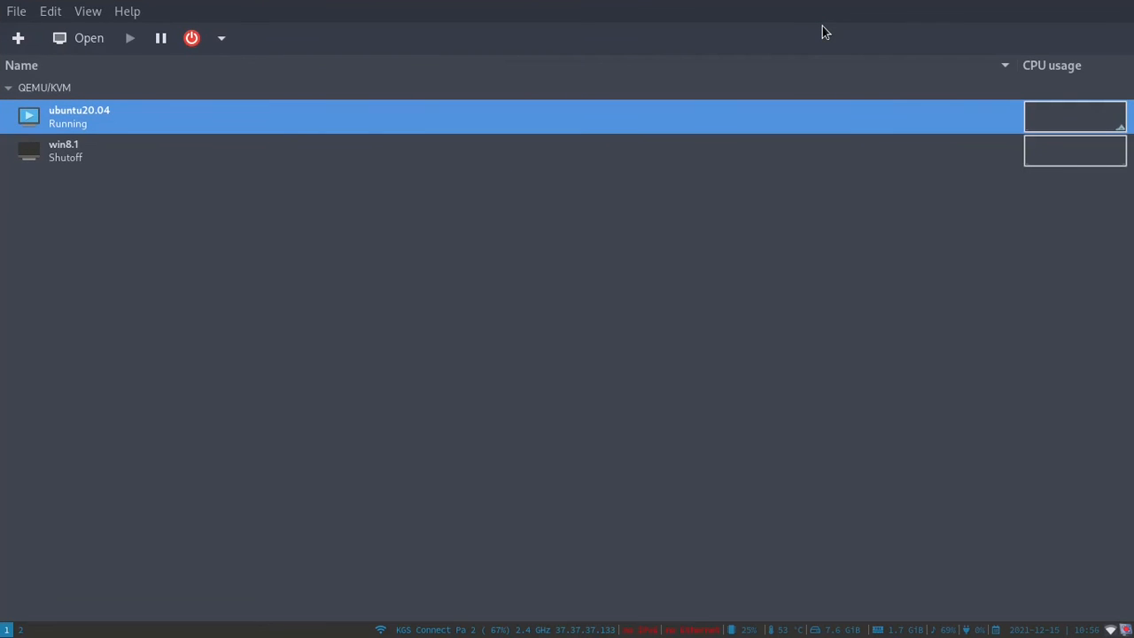
key(super+shift+q)
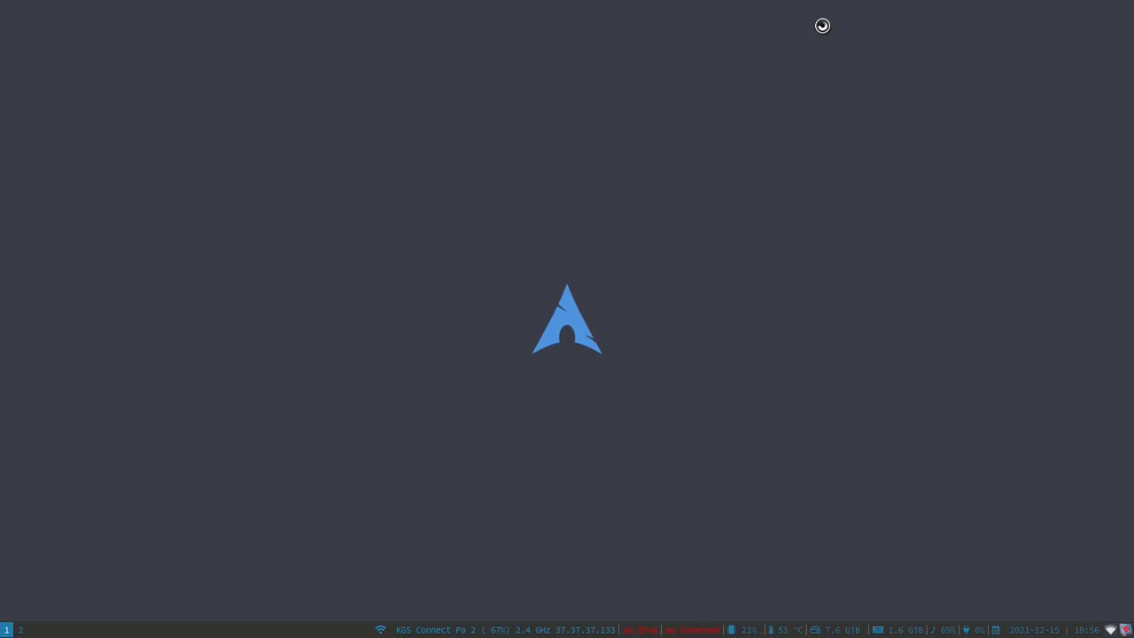
Step: Connect from a host terminal over SSH to 192.168.122.143, accept the host key, and enter the account password
key(Up)
key(Up)
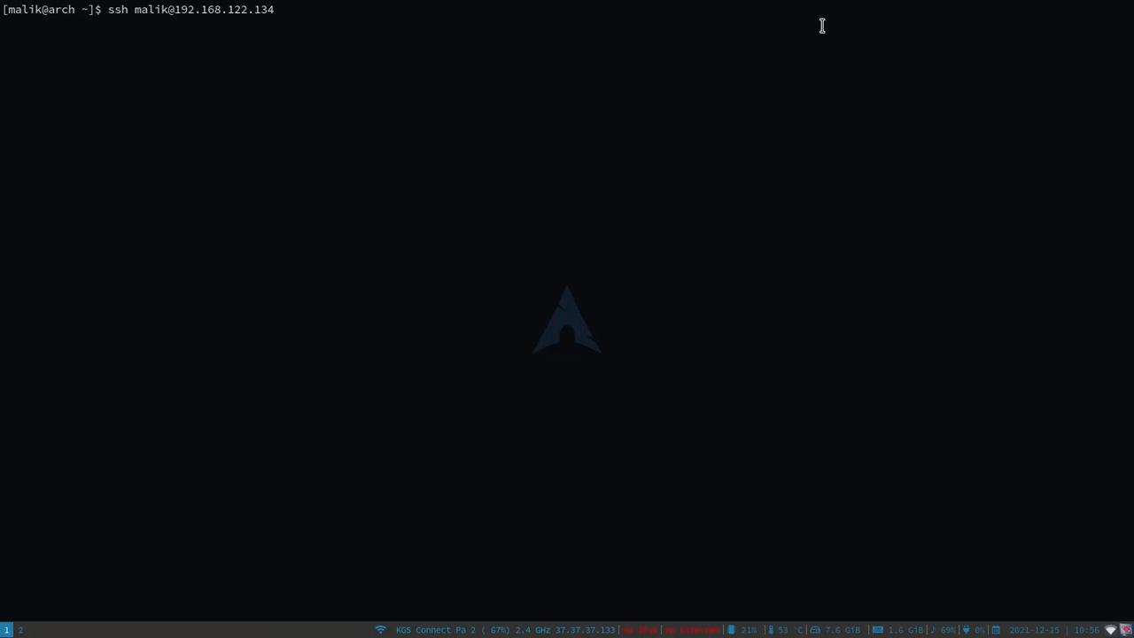
key(BackSpace)
key(BackSpace)
text(43)
key(Return)
text(yes)
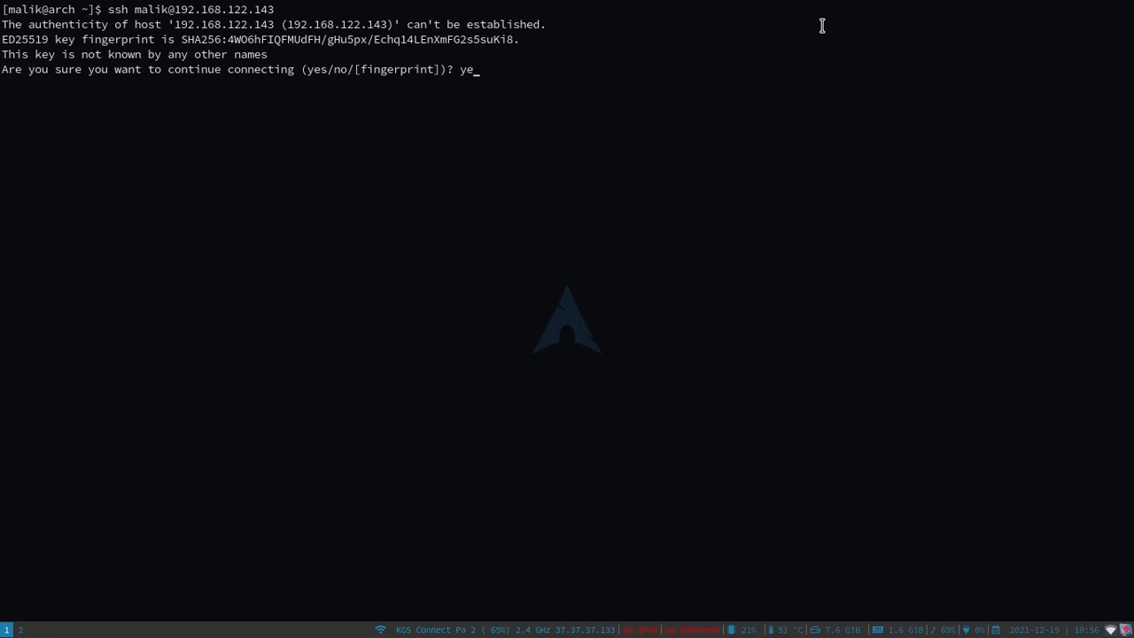
key(Return)
key(Return)
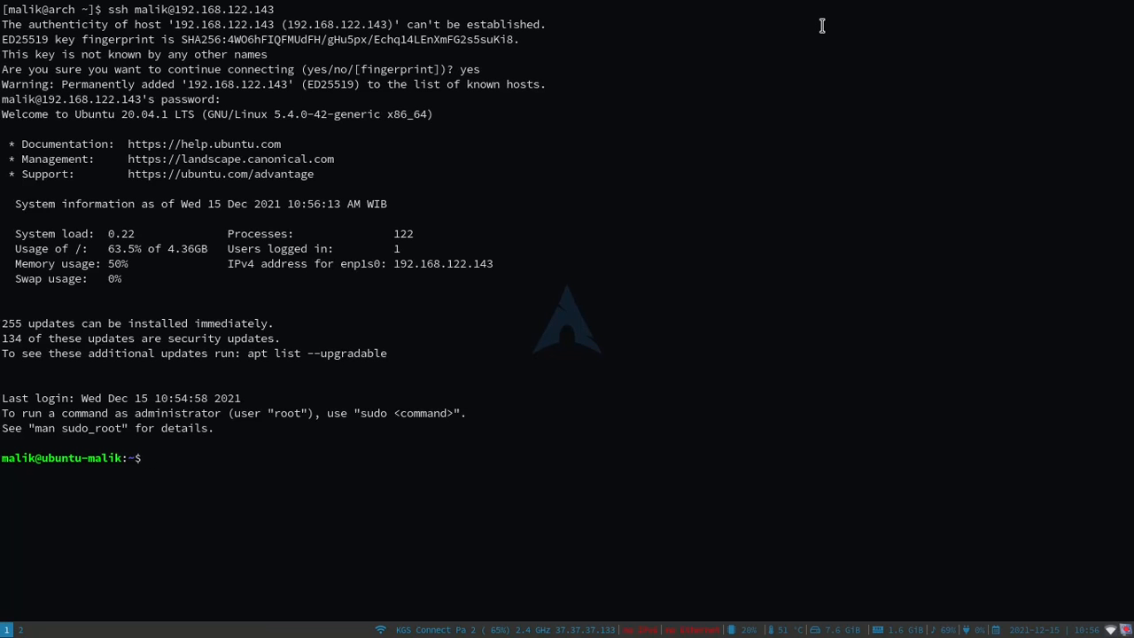
Step: Clear the terminal and install neofetch with sudo apt, entering the sudo password and agreeing to continue
key(ctrl+l)
text(sudo apt install neofetch)
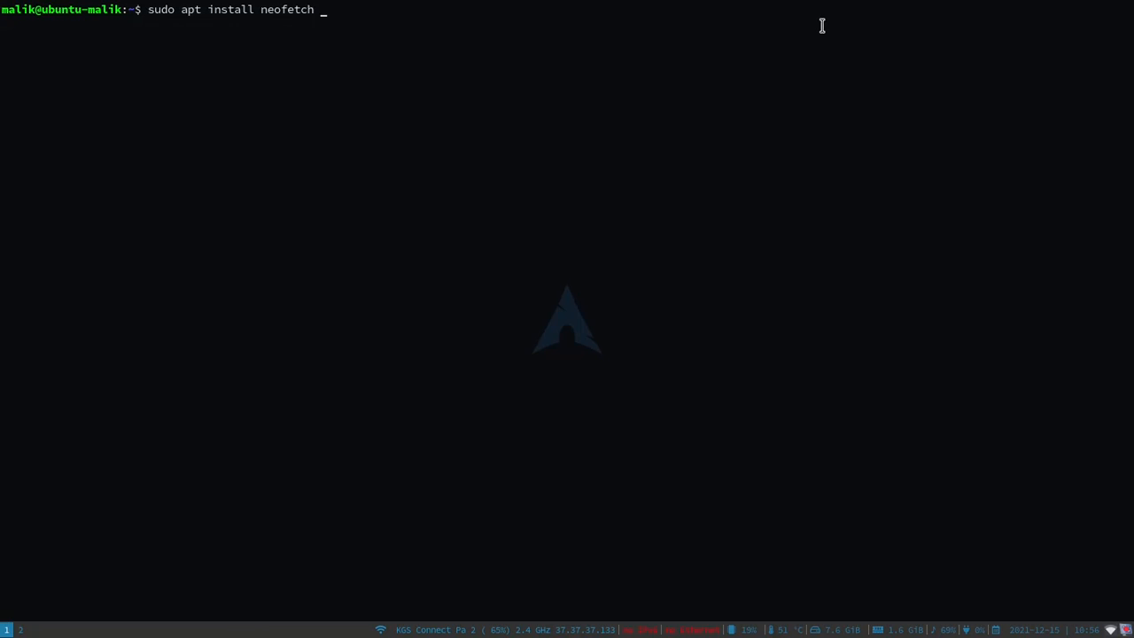
key(Return)
key(Return)
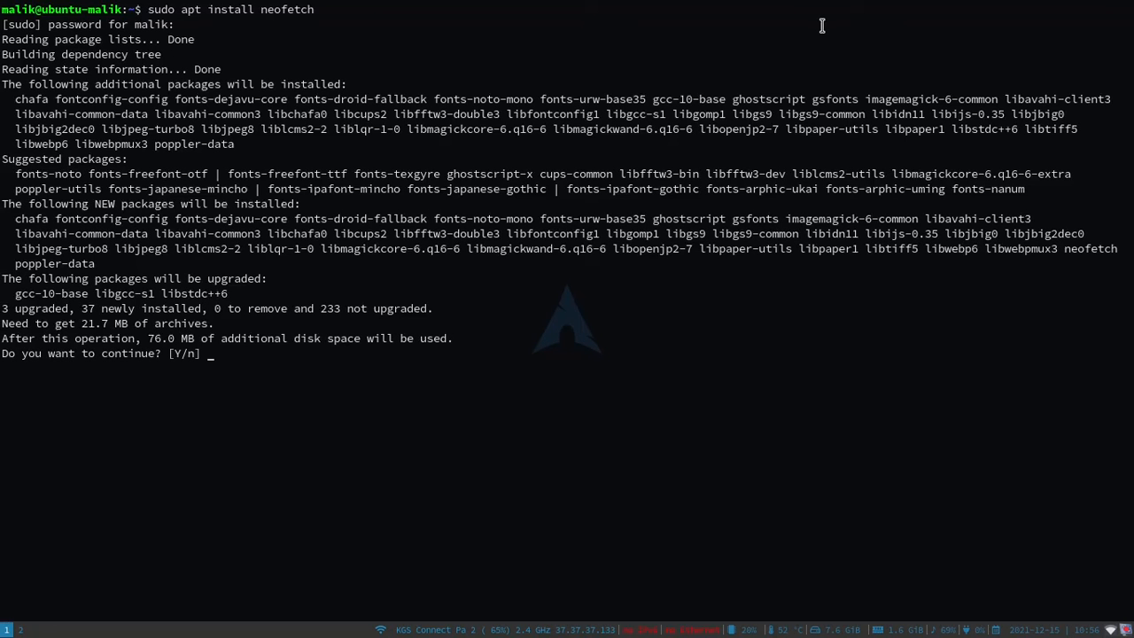
text(y)
key(Return)
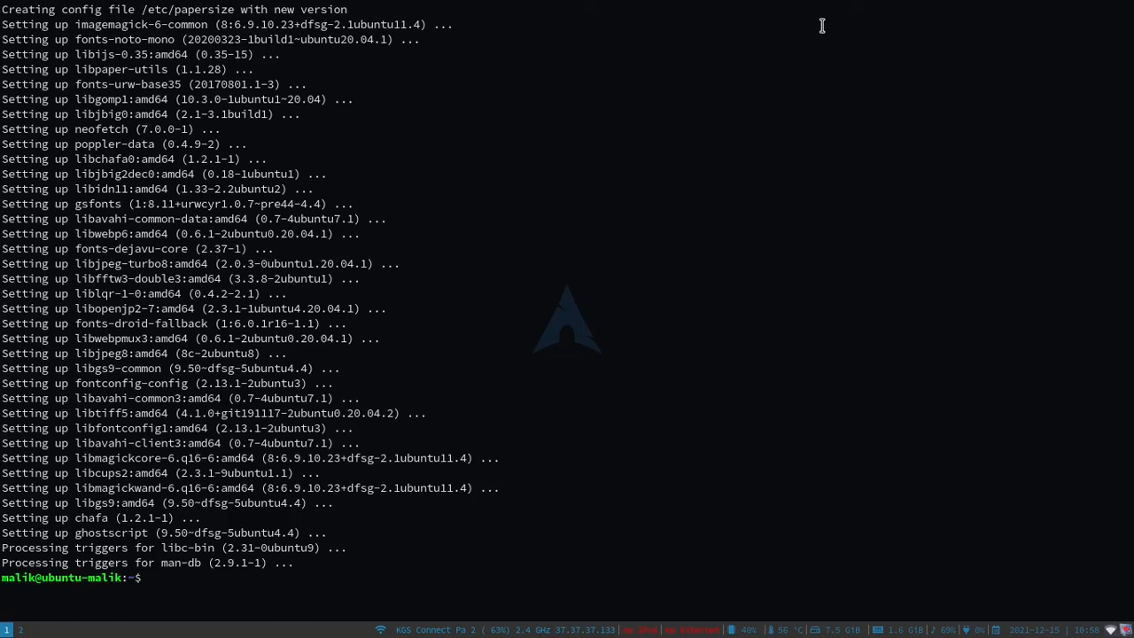
Step: Clear the terminal and run neofetch to display the Ubuntu server's system information
text(clear)
key(Return)
text(neo)
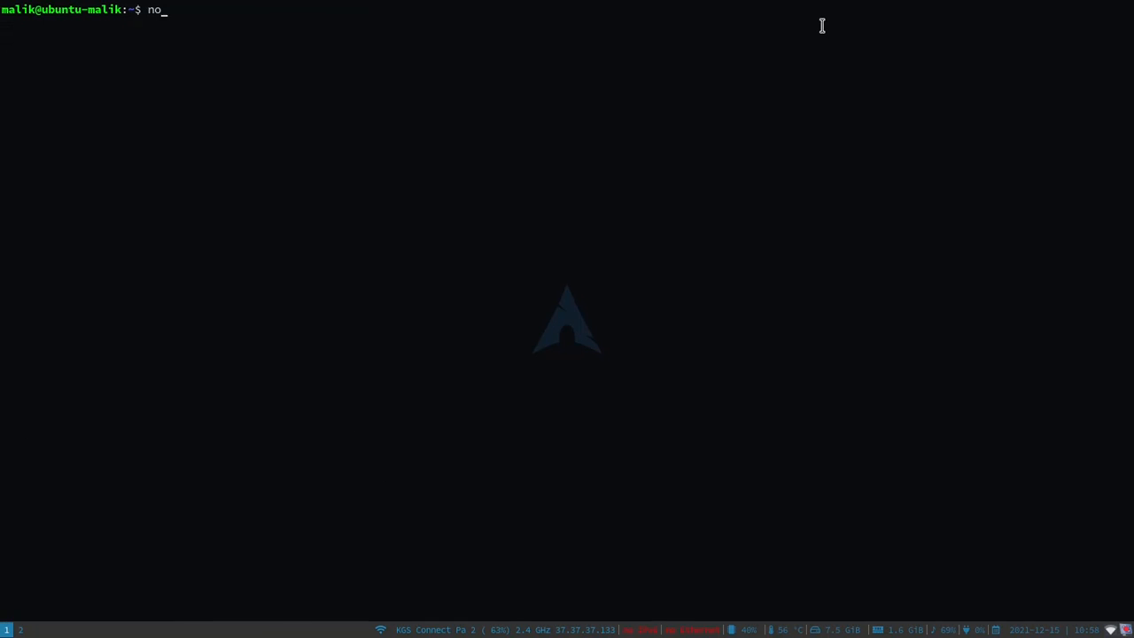
text(f)
key(BackSpace)
key(BackSpace)
text(eofetch)
key(Return)
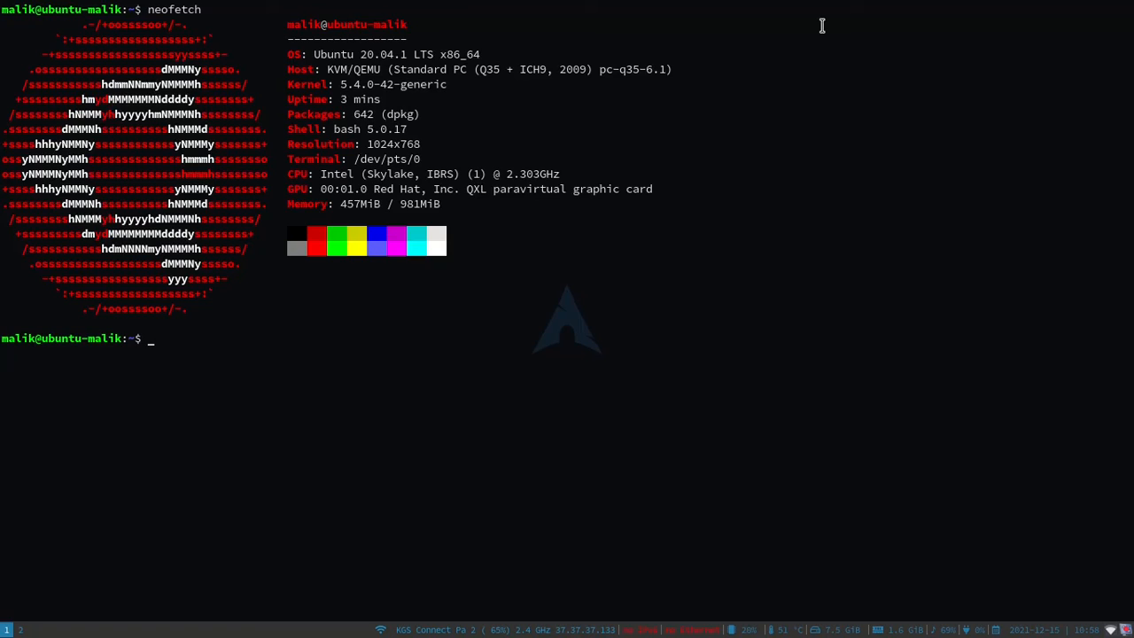
right_click(1127, 631)
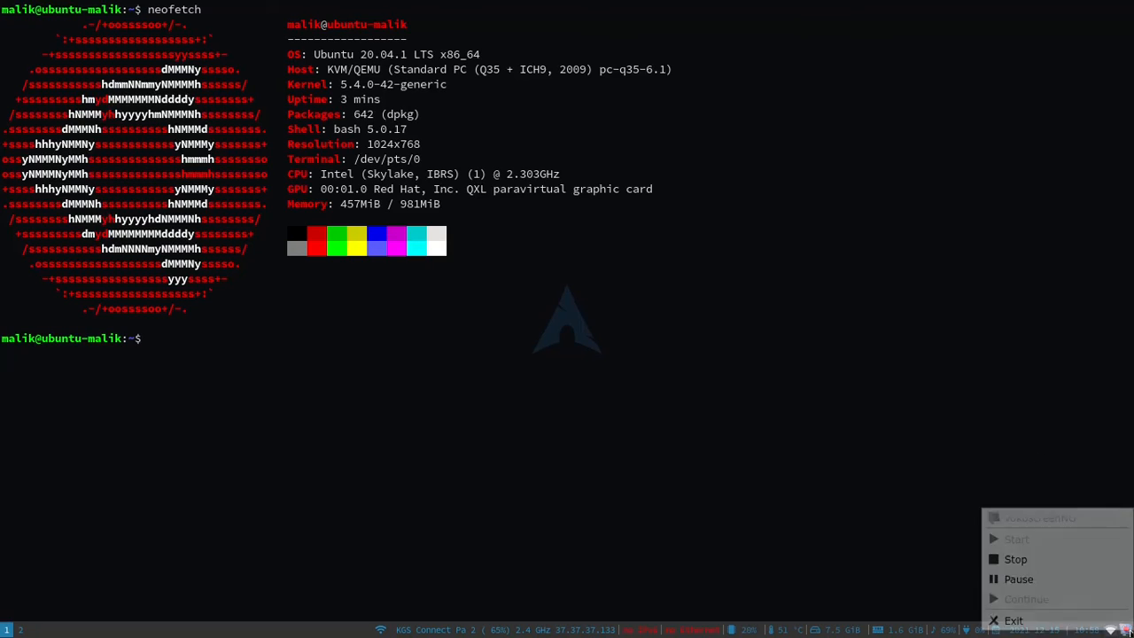